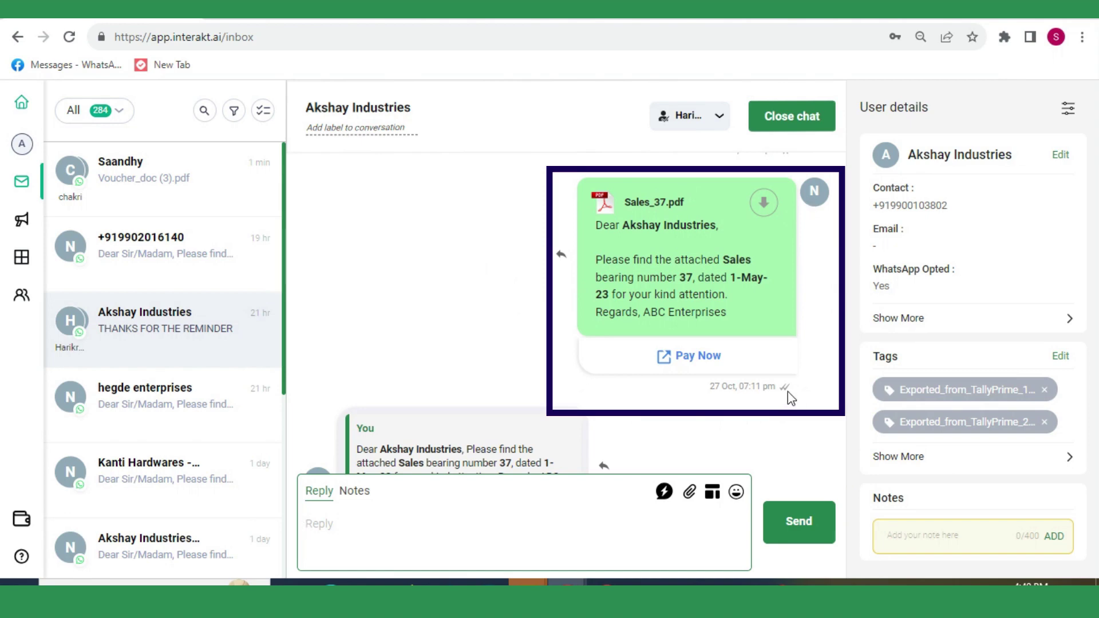
# Check the invoice's Delivered time and bring up the other customer's conversation.
pyautogui.moveTo(789, 394)
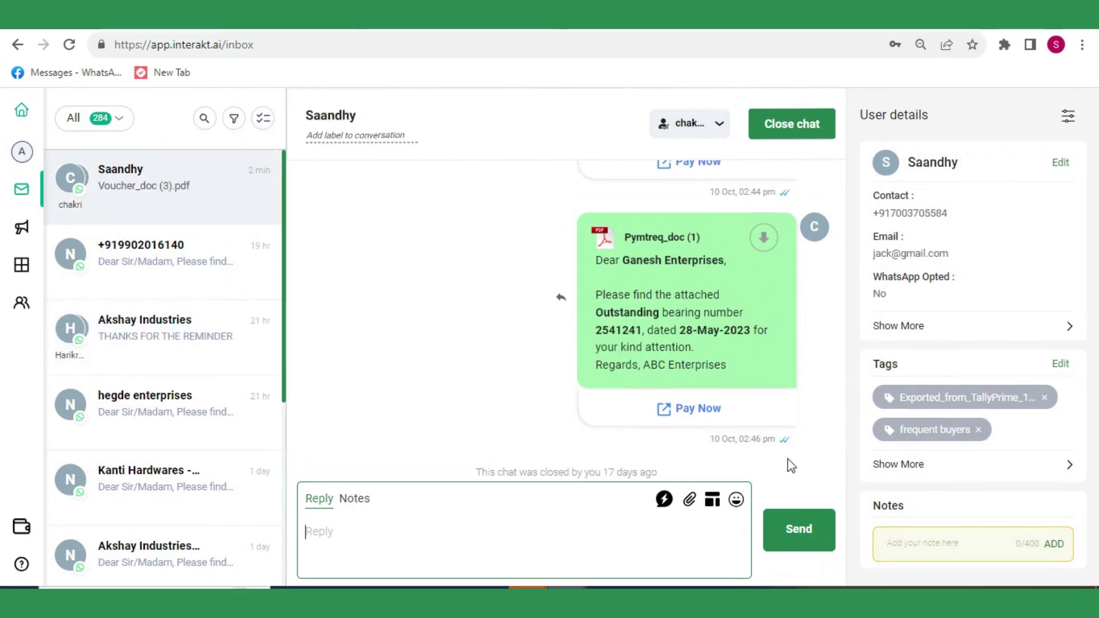
pyautogui.moveTo(785, 446)
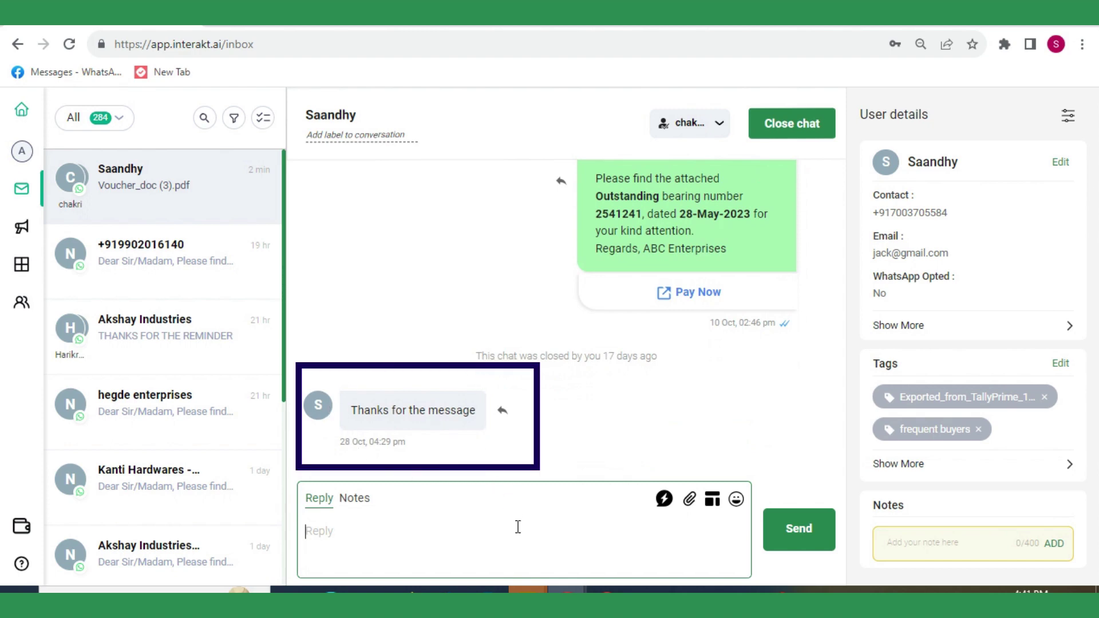
# Reply 'No problem!' and send the Voucher_img (1) image captioned 'PFA another doc.'.
pyautogui.write('No problem!')
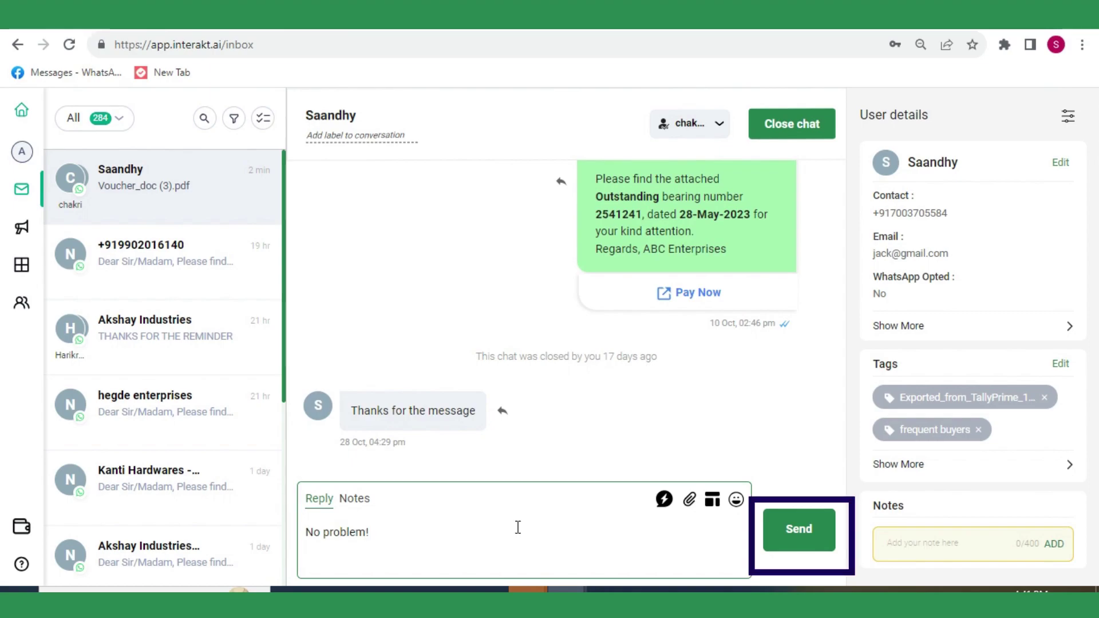
pyautogui.click(810, 536)
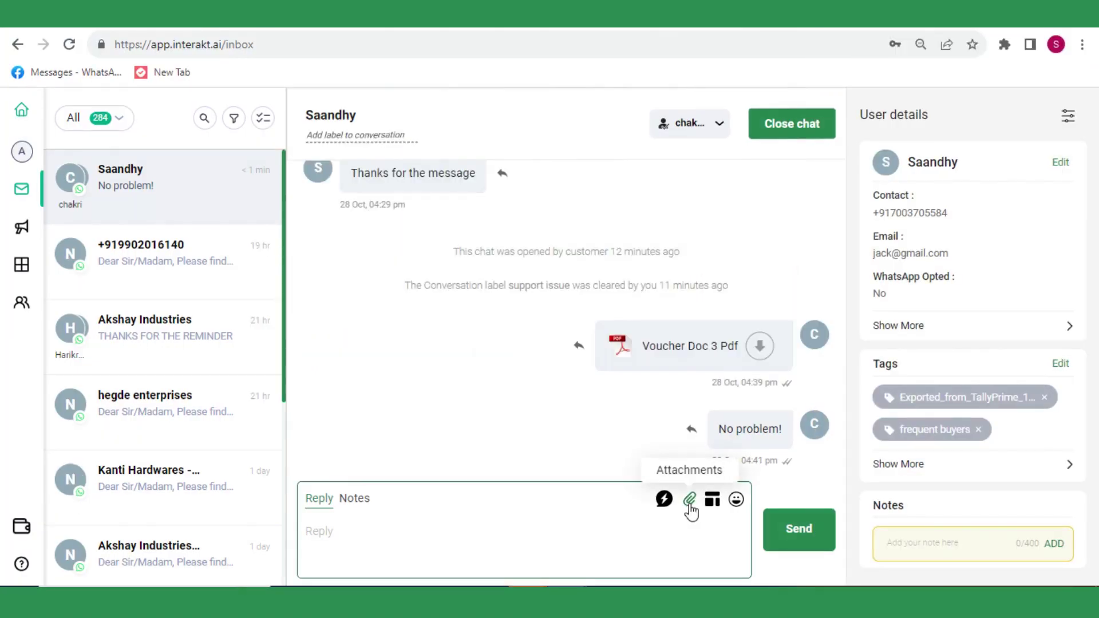
pyautogui.click(689, 504)
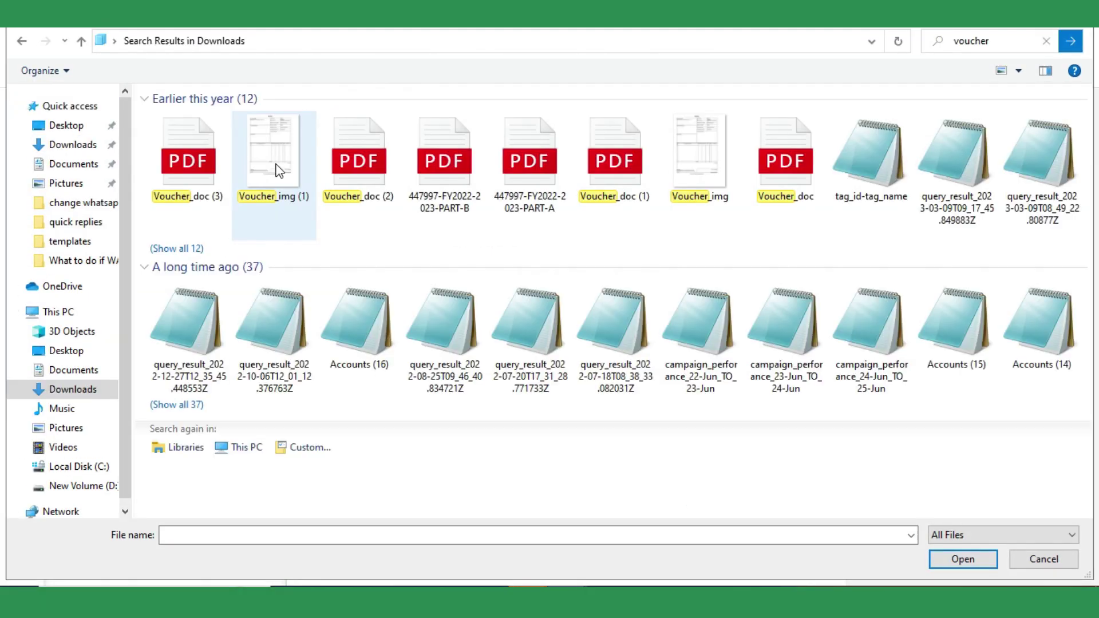
pyautogui.doubleClick(279, 170)
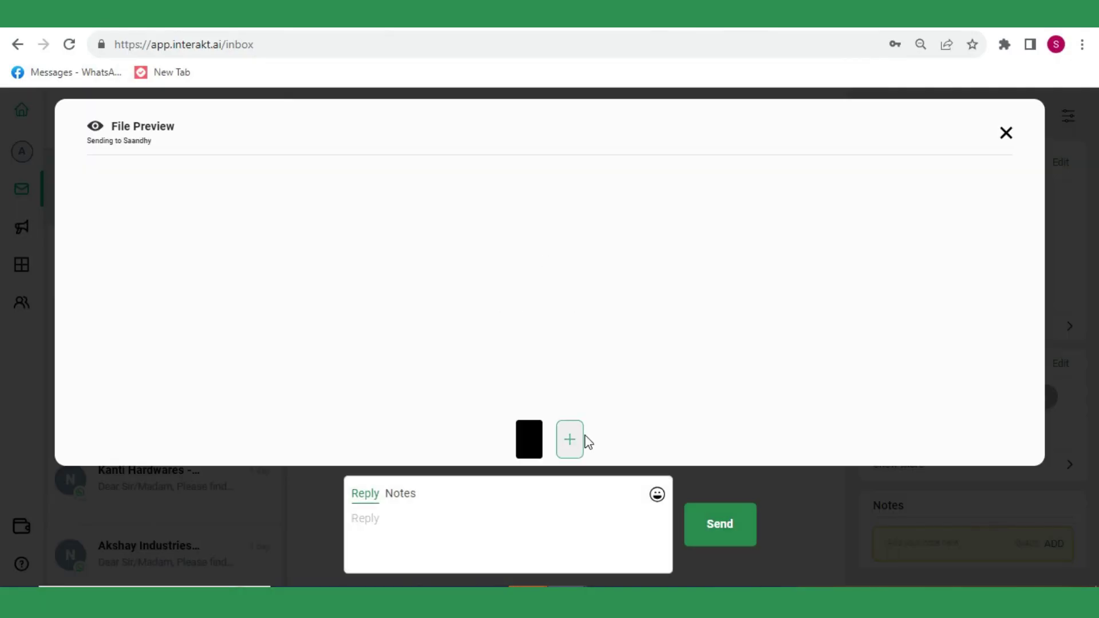
pyautogui.click(544, 520)
pyautogui.write('PFA another doc.')
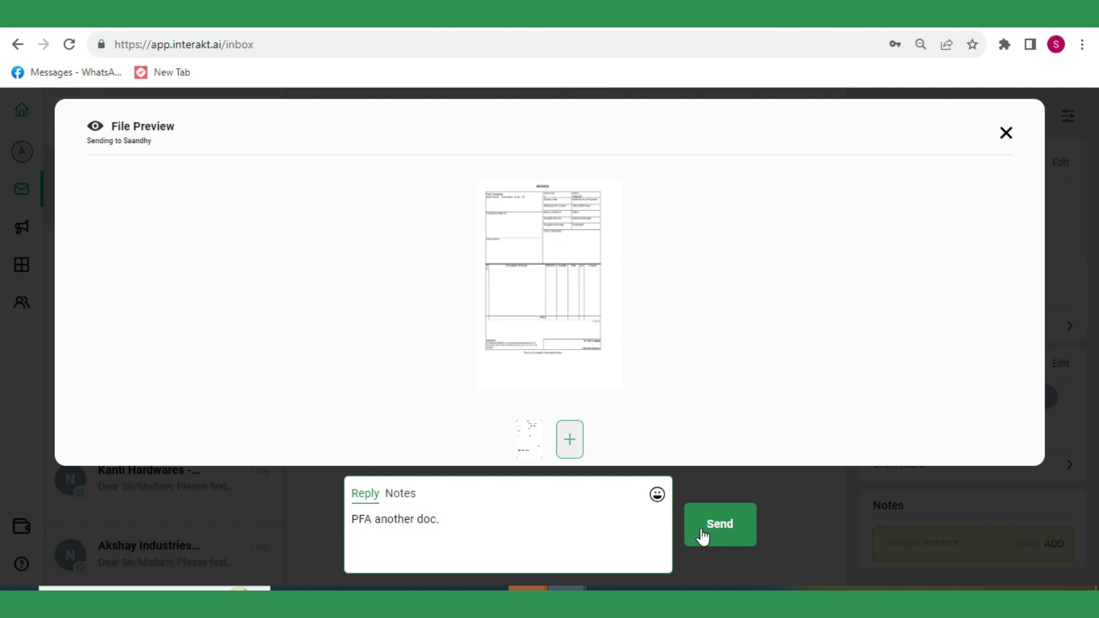
pyautogui.click(703, 537)
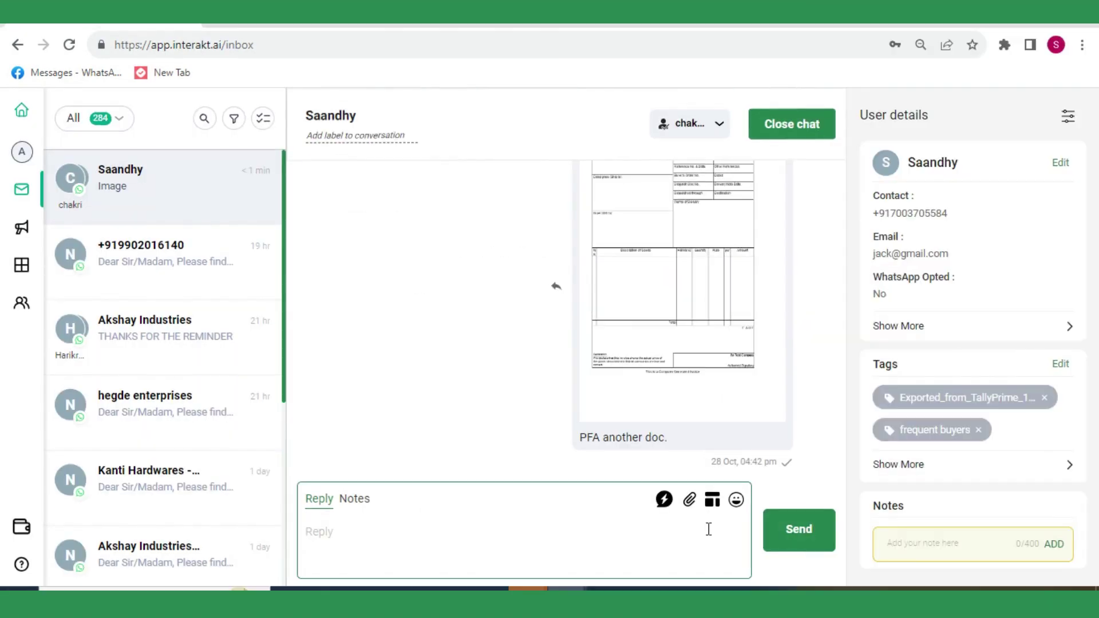
# Send the /Returns Policy quick reply to the customer.
pyautogui.click(664, 499)
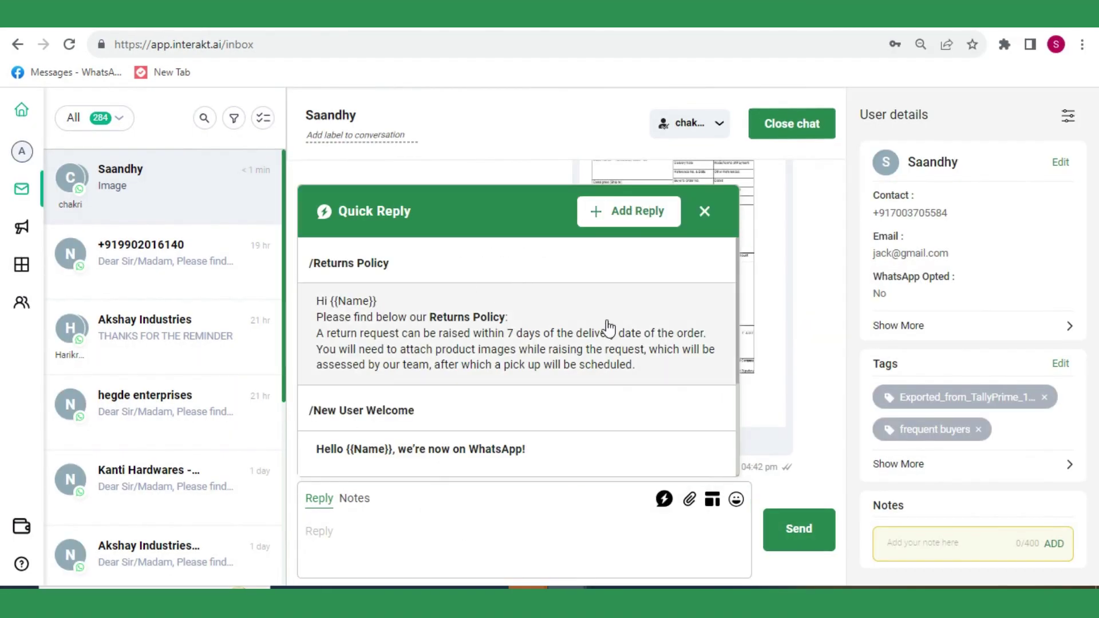
pyautogui.scroll(-2, 610, 332)
pyautogui.scroll(-1, 617, 344)
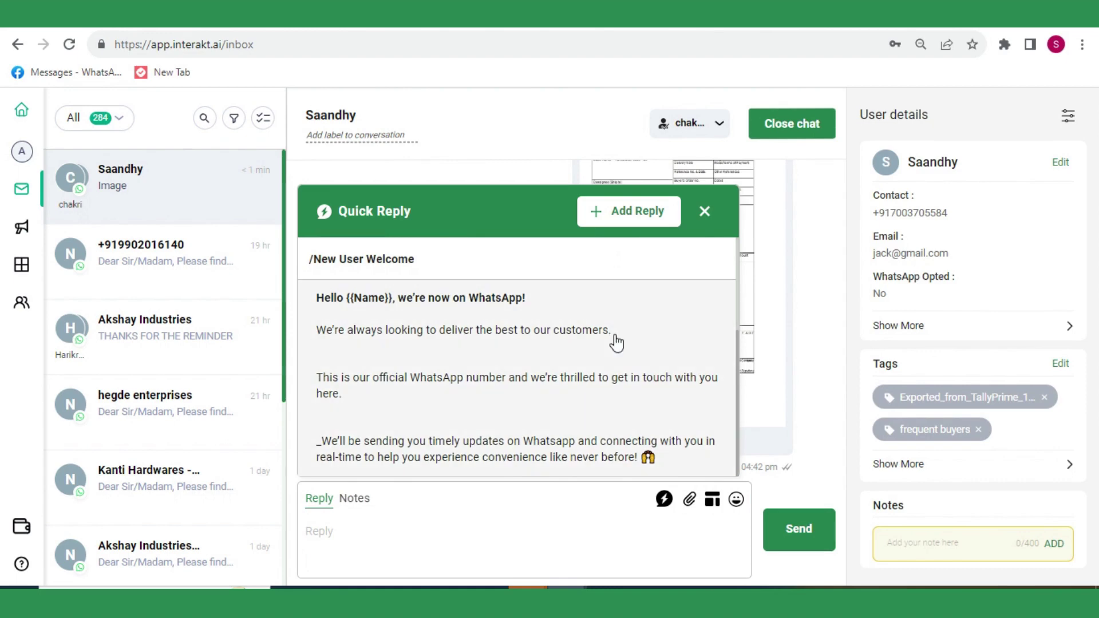
pyautogui.scroll(2, 617, 343)
pyautogui.click(512, 339)
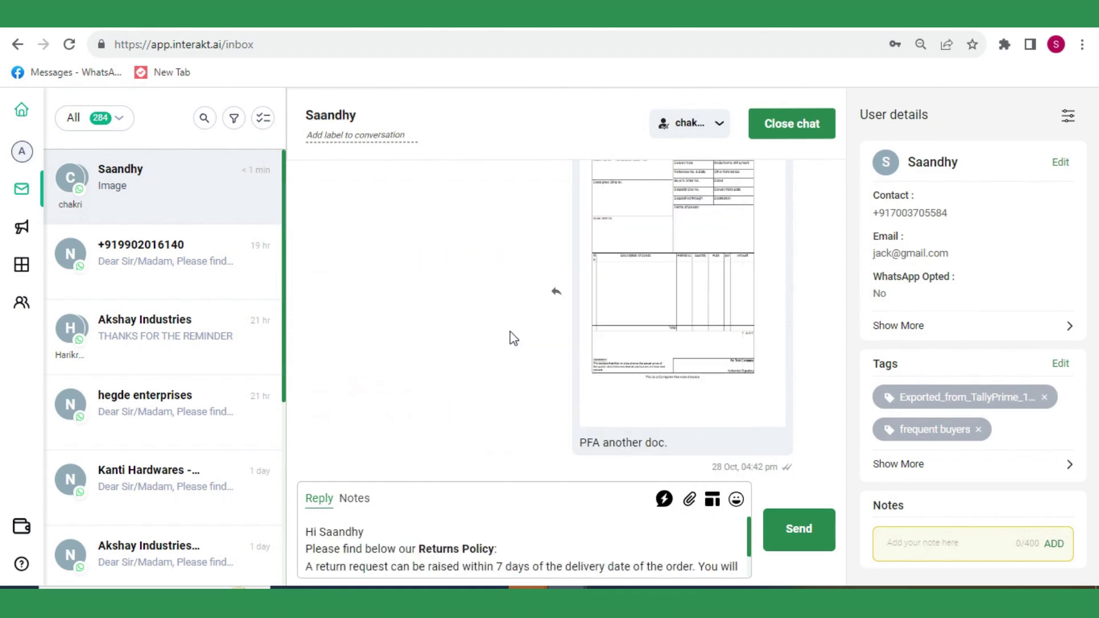
pyautogui.click(786, 527)
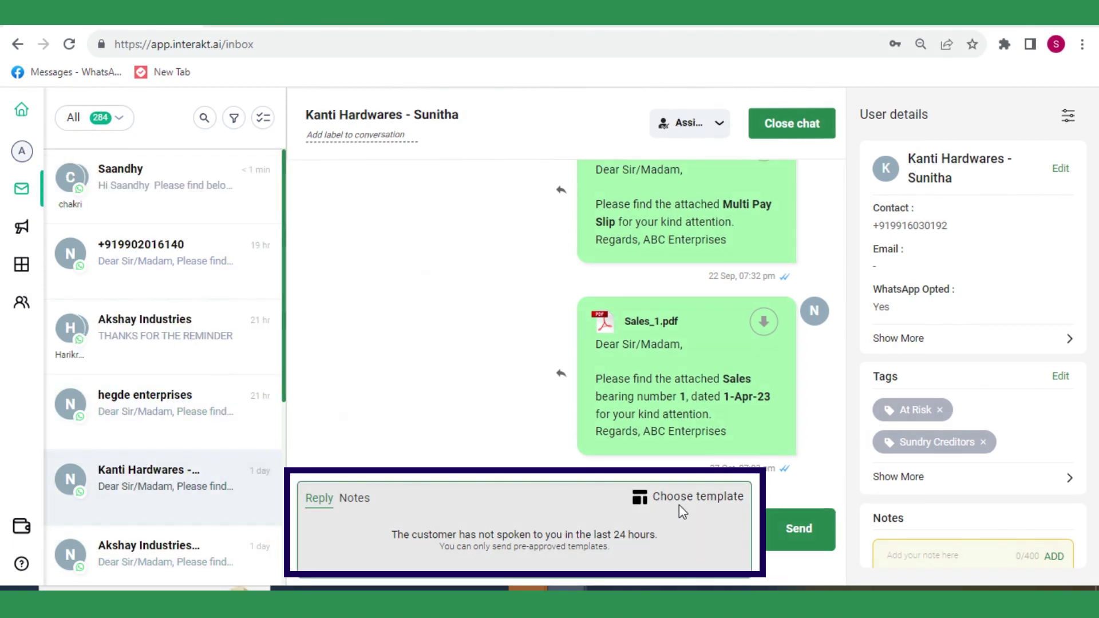
# Pick the balance-sheet template and fill its {{1}} variable with the contact's Name.
pyautogui.click(690, 507)
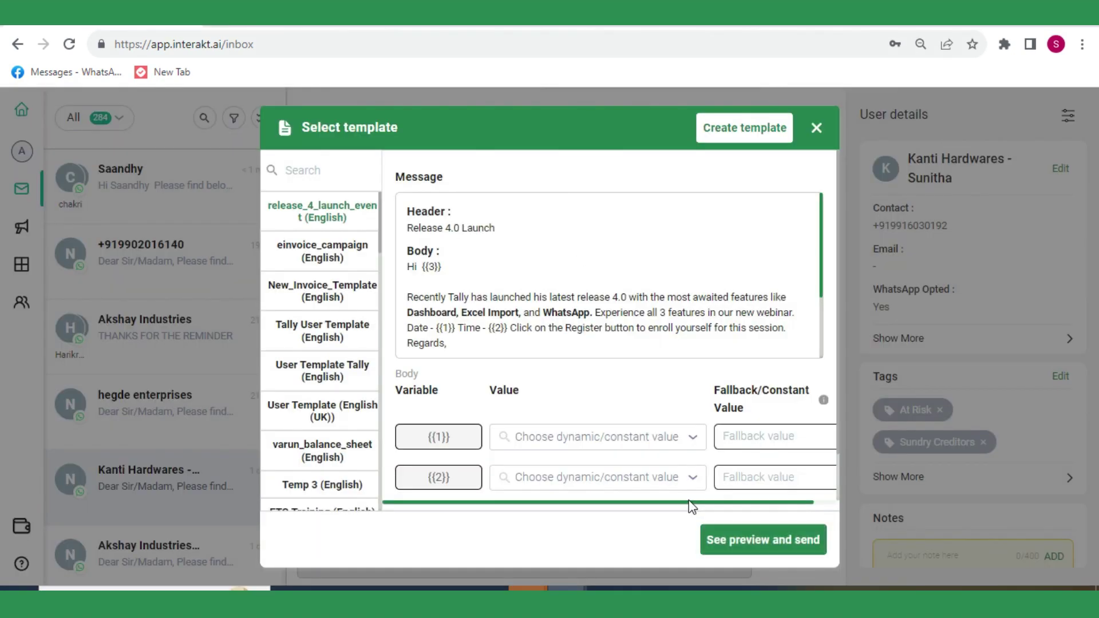
pyautogui.scroll(-1, 298, 423)
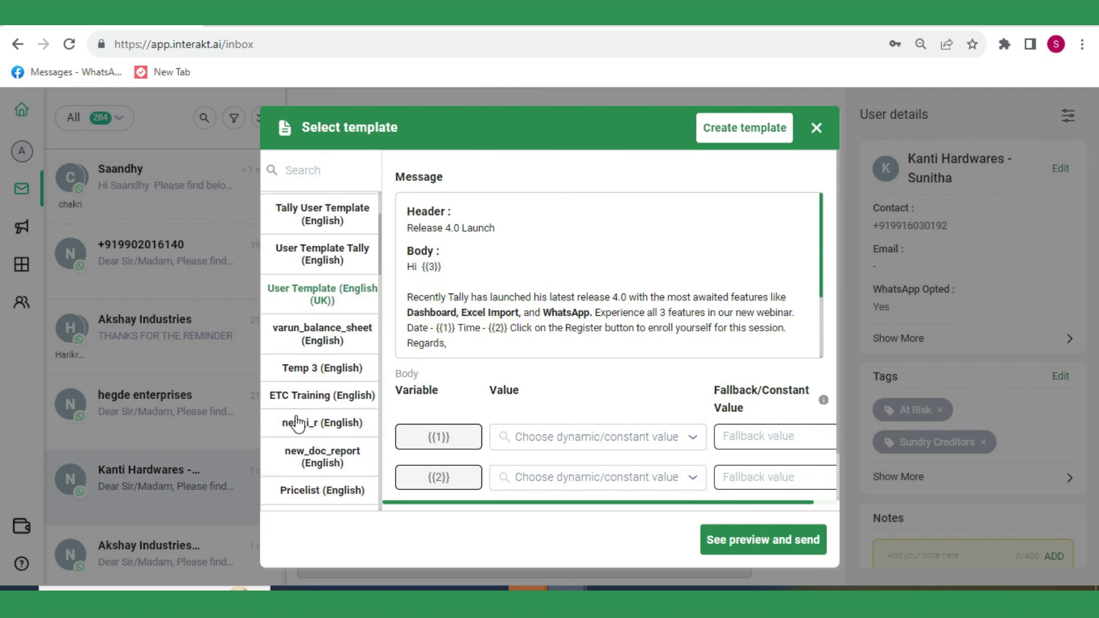
pyautogui.click(331, 335)
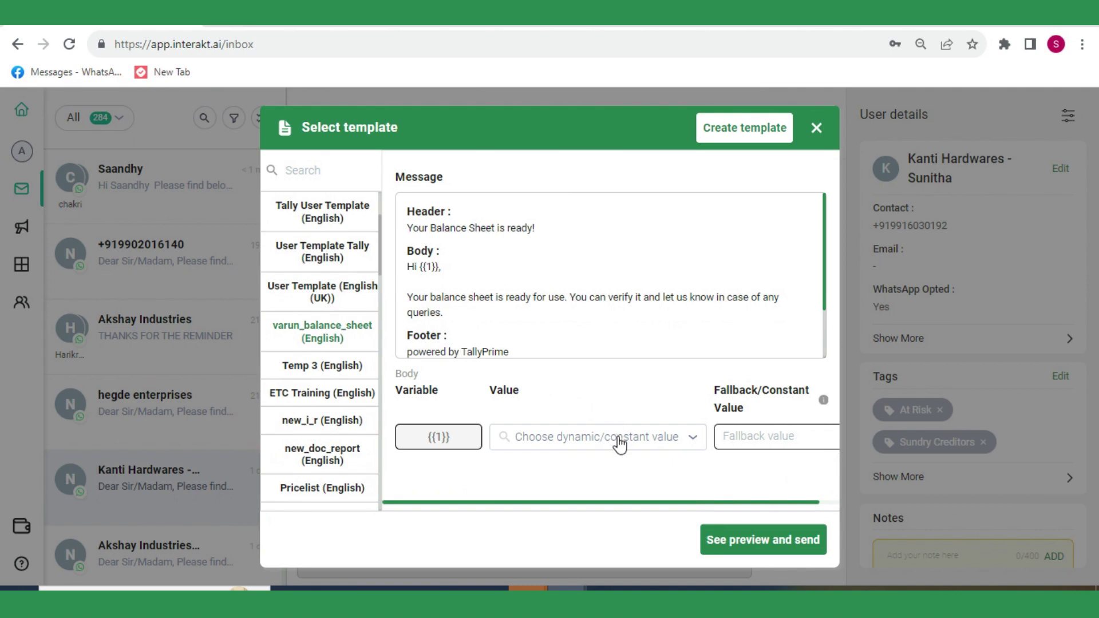
pyautogui.click(620, 444)
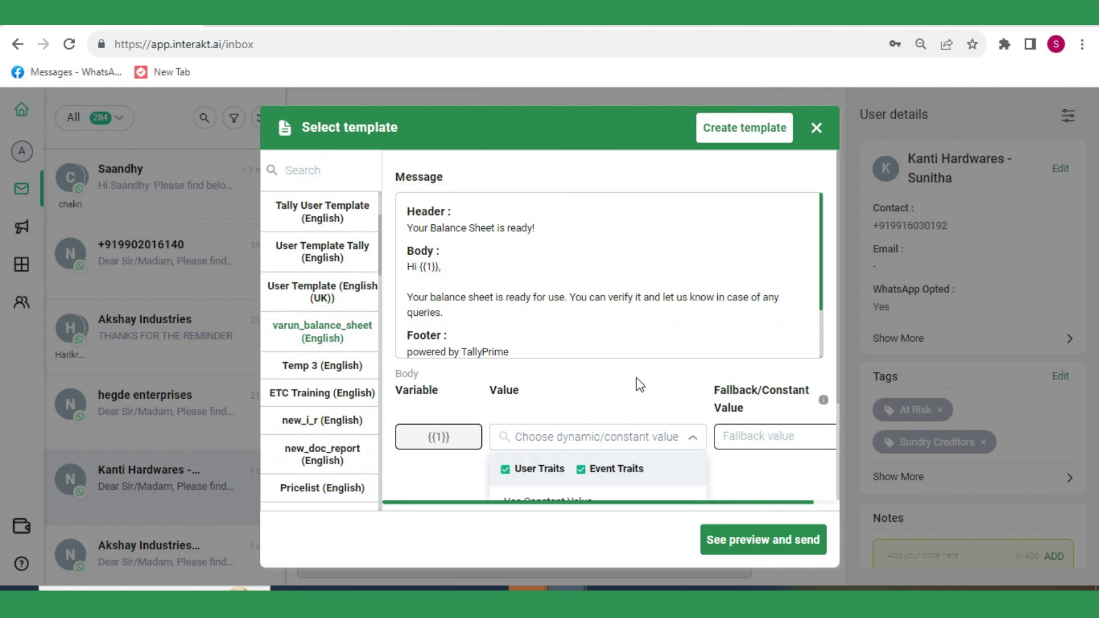
pyautogui.scroll(-2, 638, 380)
pyautogui.scroll(-3, 638, 386)
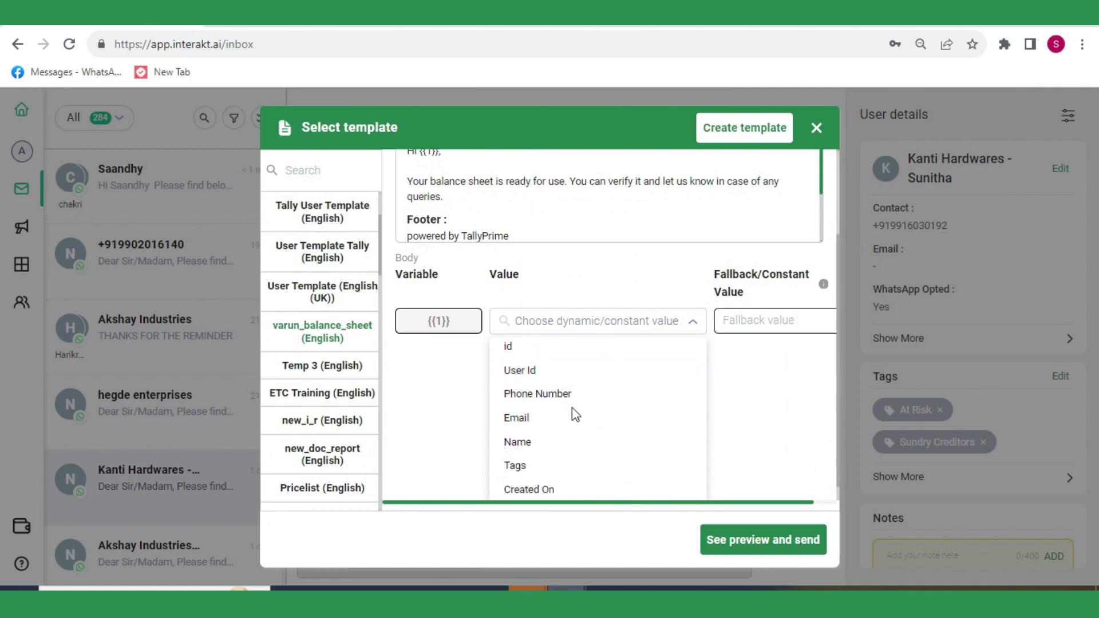
pyautogui.click(571, 442)
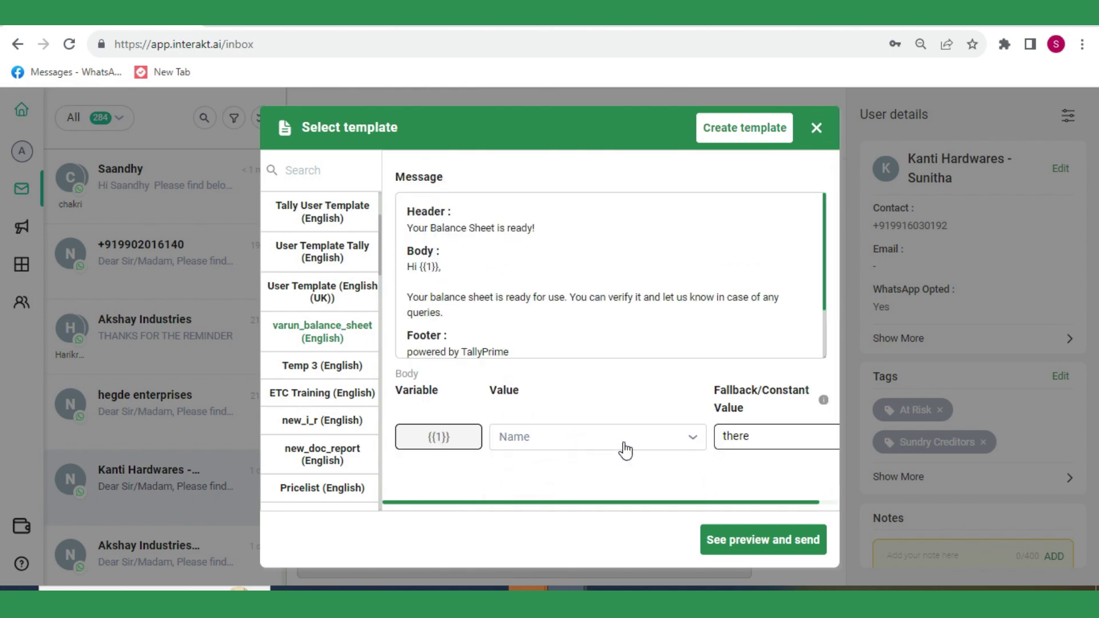
# Change {{1}} to the constant value 'there', preview, and send the template.
pyautogui.click(626, 444)
pyautogui.scroll(-3, 626, 444)
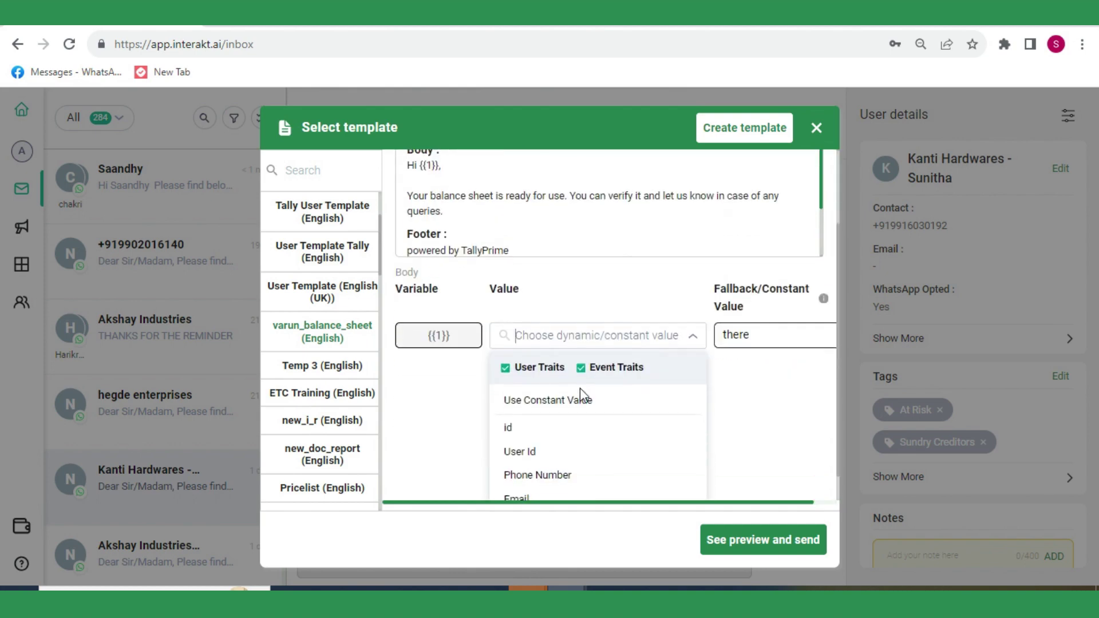
pyautogui.click(579, 398)
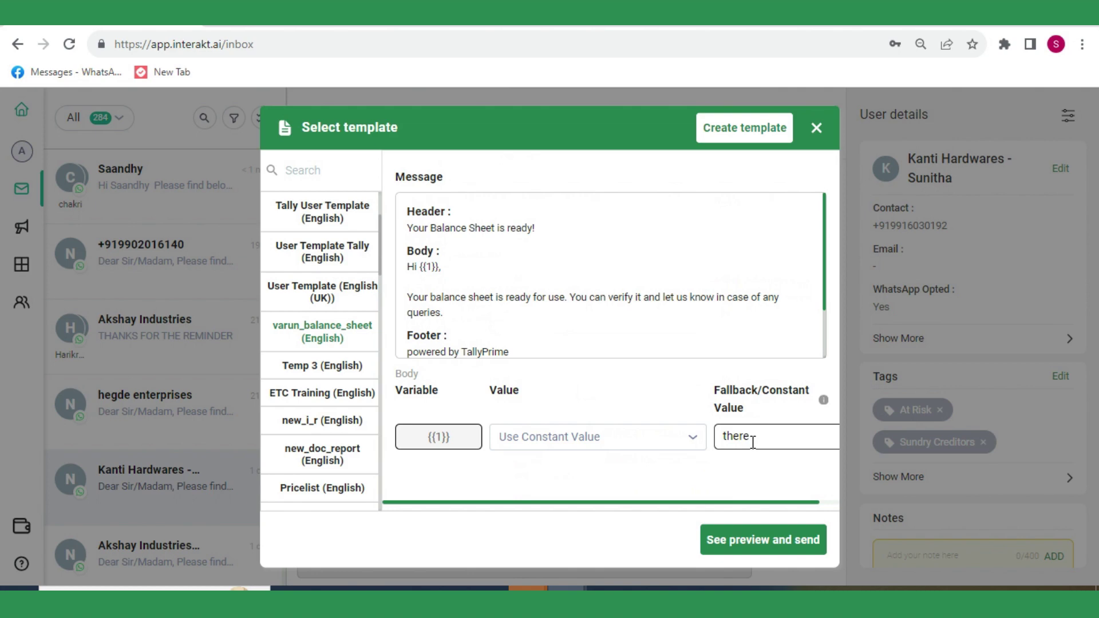
pyautogui.doubleClick(752, 440)
pyautogui.write('there')
pyautogui.click(772, 541)
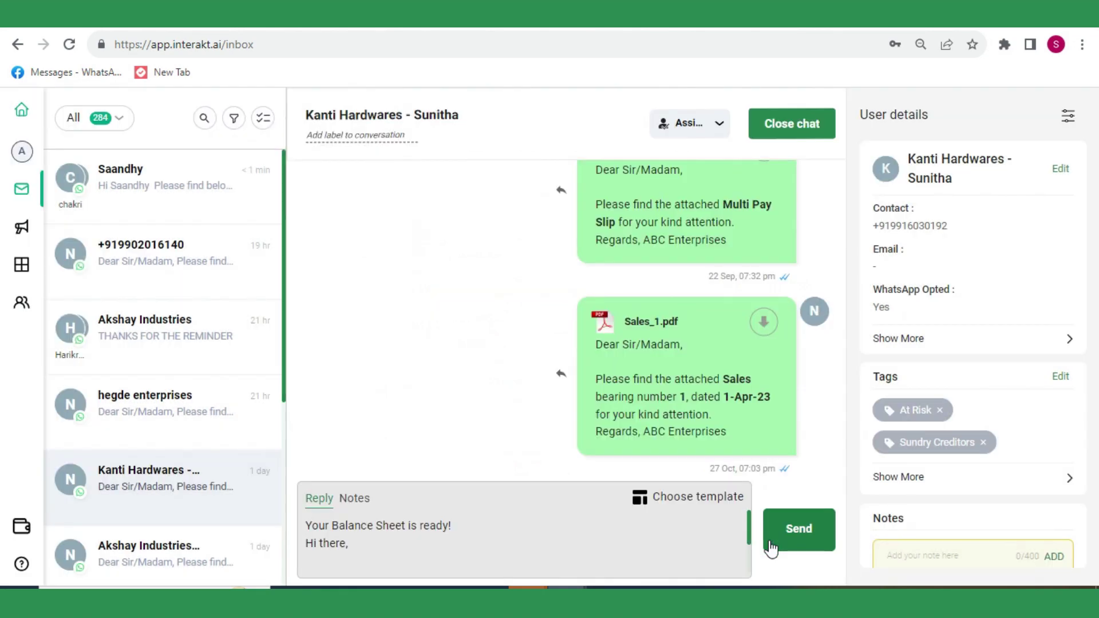
pyautogui.click(792, 544)
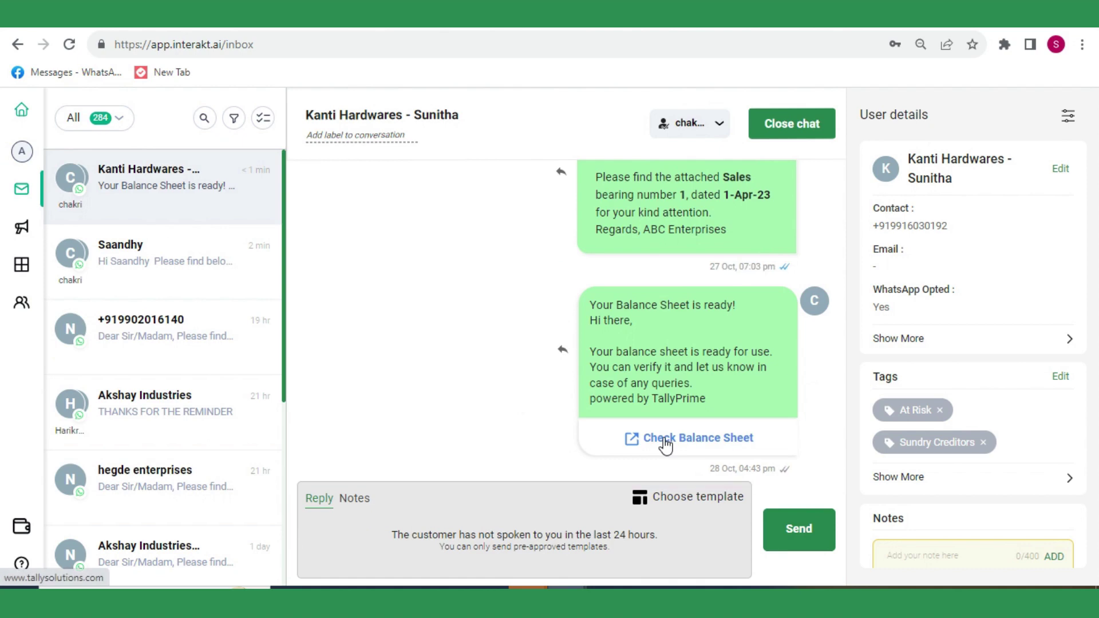
# Reassign the Kanti Hardwares chat from the current agent to another teammate.
pyautogui.click(721, 126)
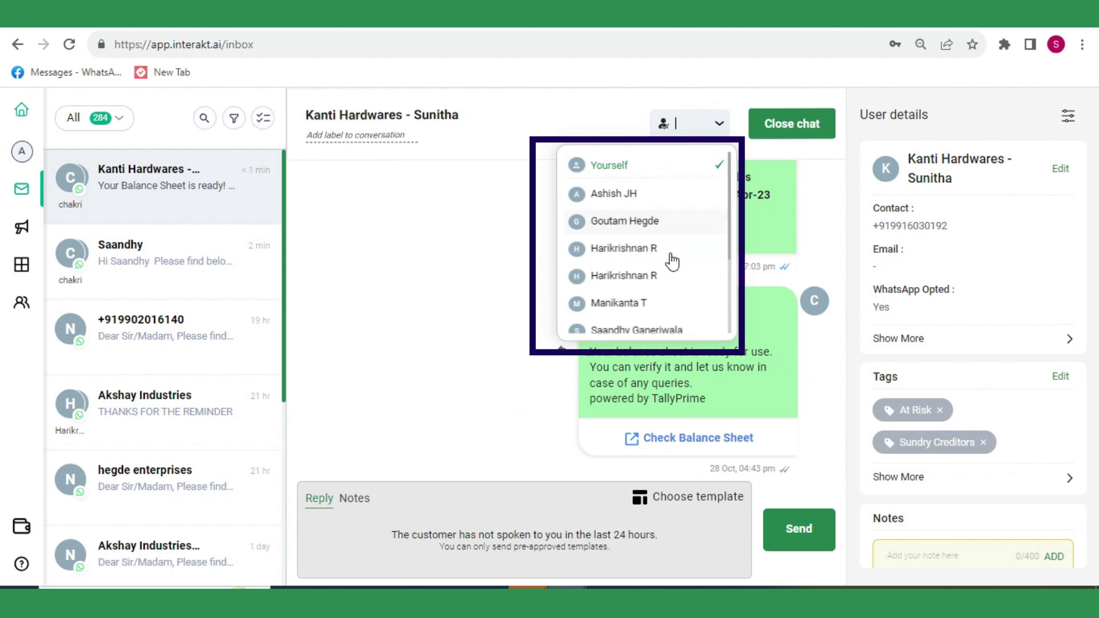
pyautogui.scroll(-1, 671, 261)
pyautogui.scroll(-1, 672, 262)
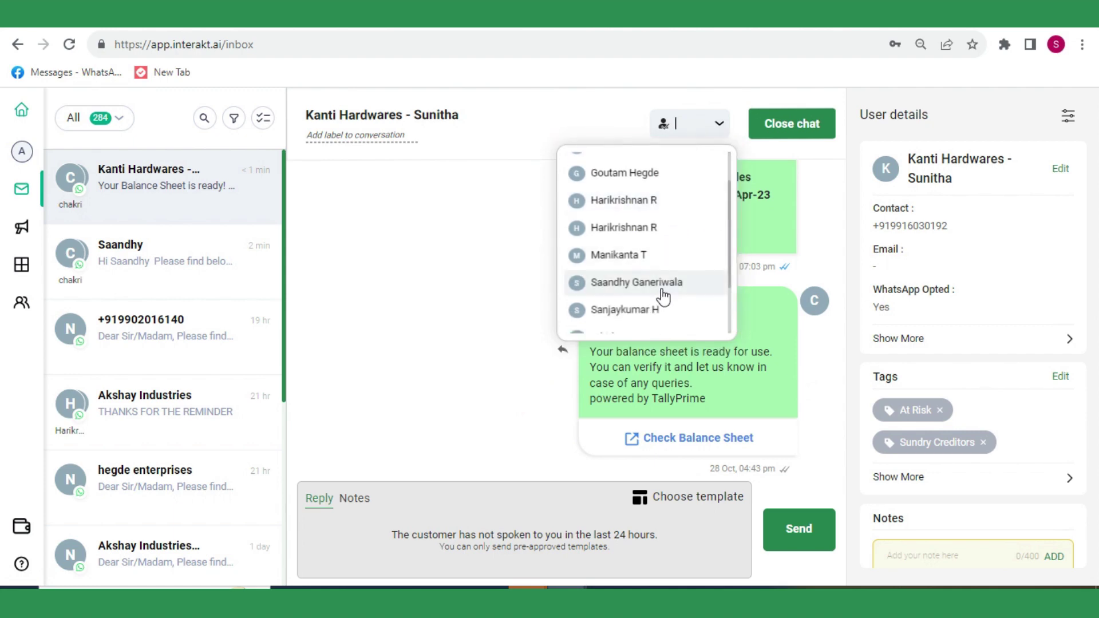
pyautogui.click(661, 288)
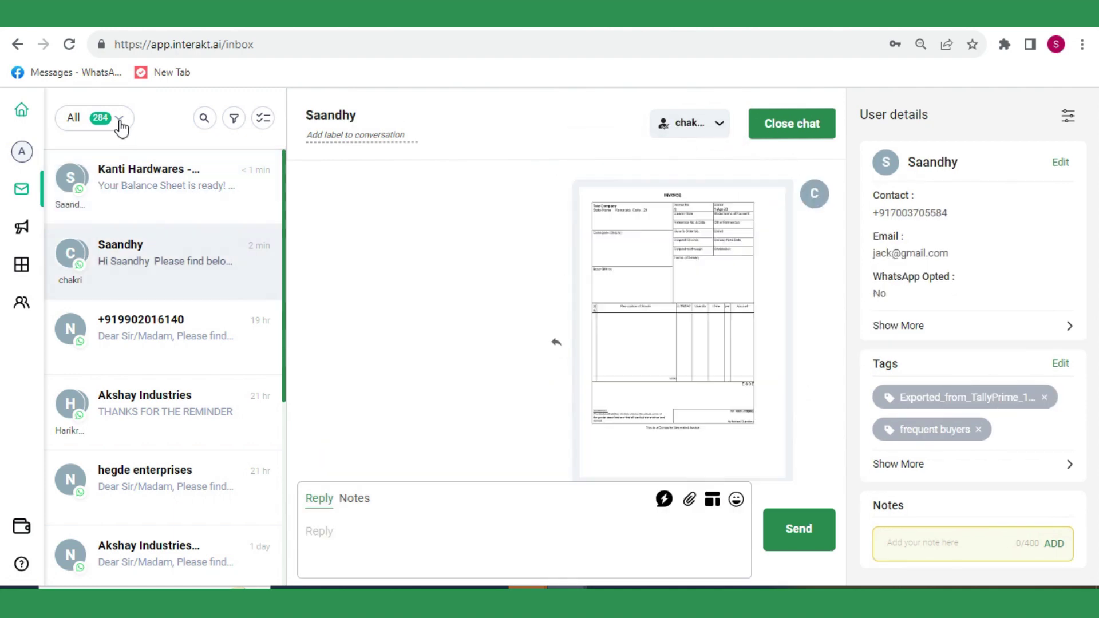
# Leave the inbox filter on All and show the conversation's label choices.
pyautogui.click(120, 127)
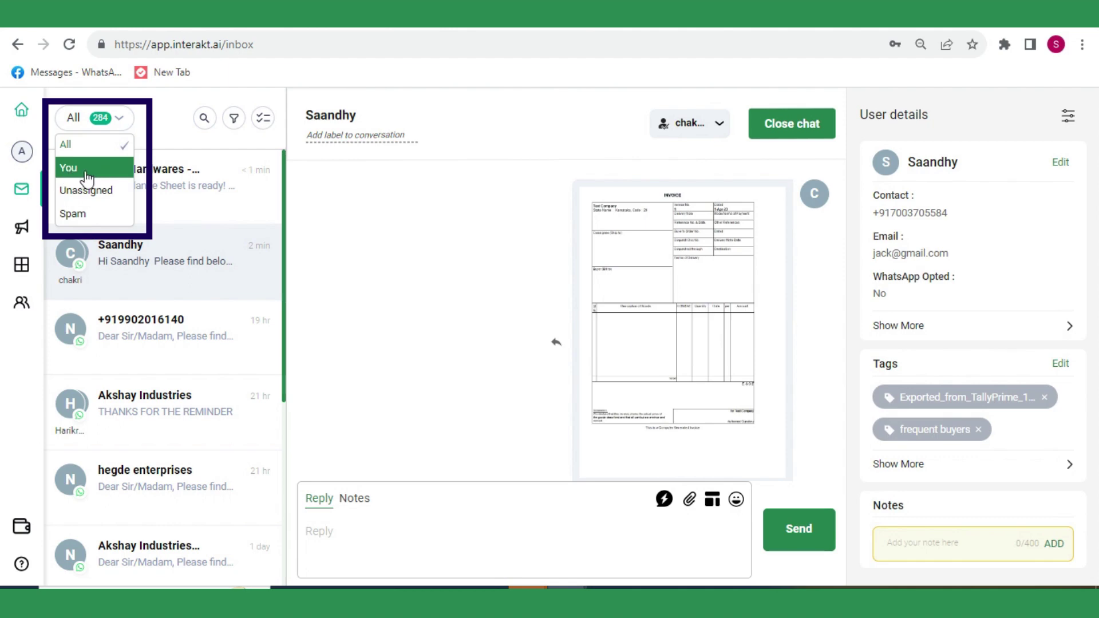
pyautogui.click(393, 211)
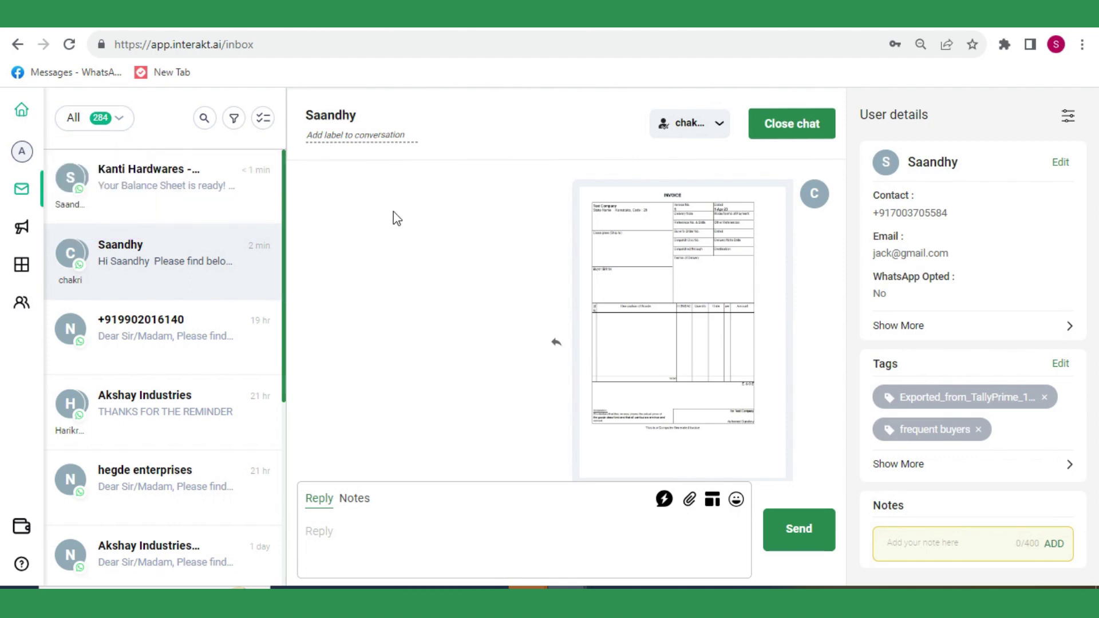
pyautogui.click(394, 140)
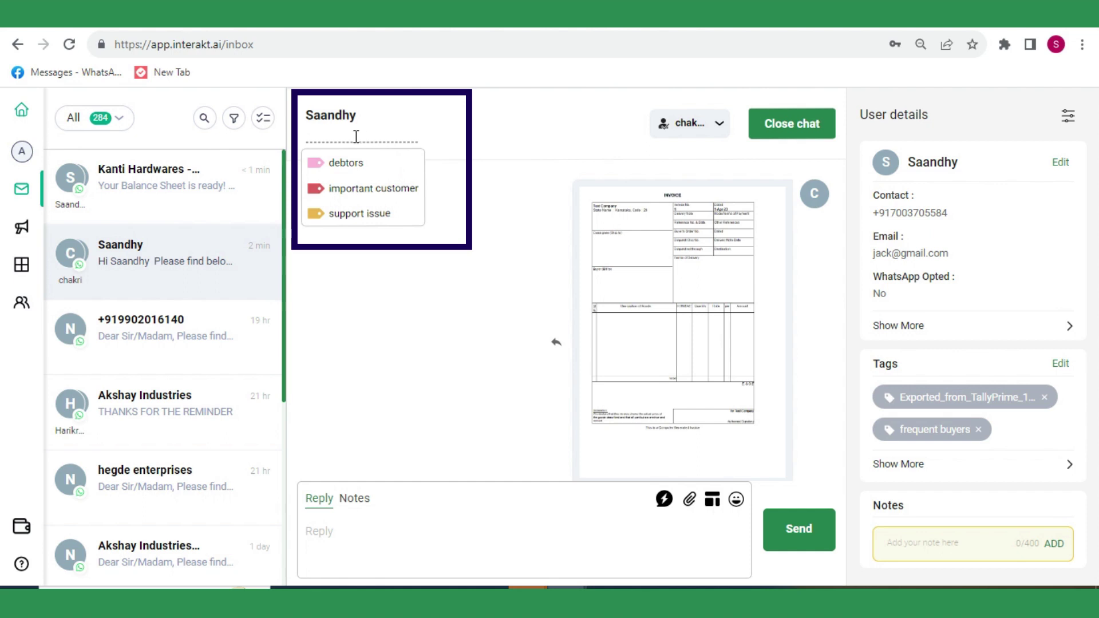
# Create a new label 'important' and apply it to the open chat.
pyautogui.write('impo')
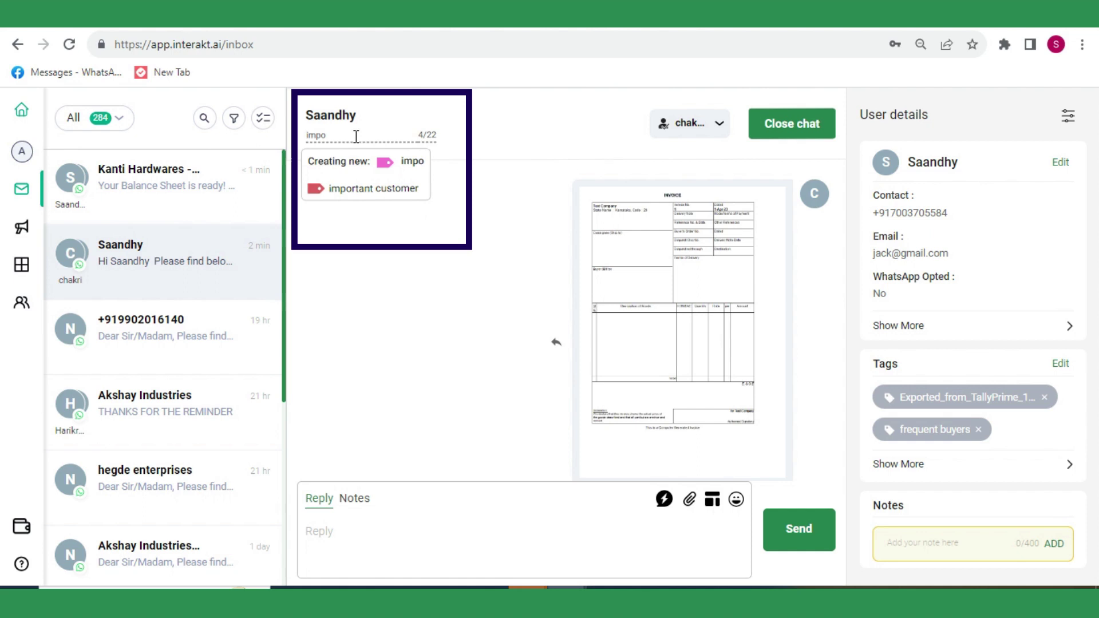
pyautogui.write('rtant')
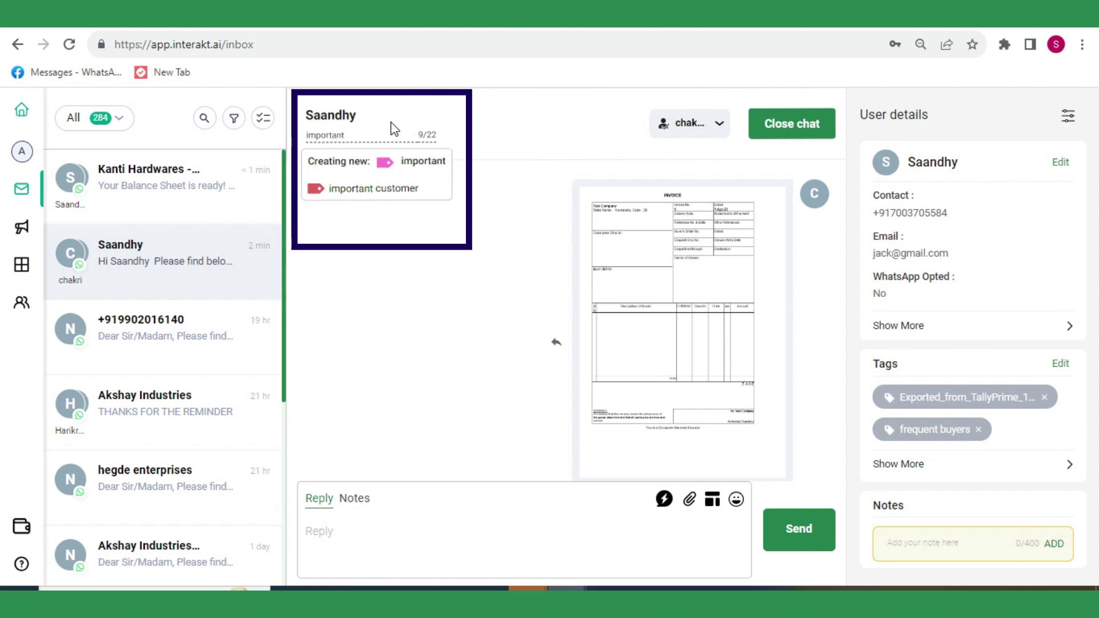
pyautogui.click(371, 163)
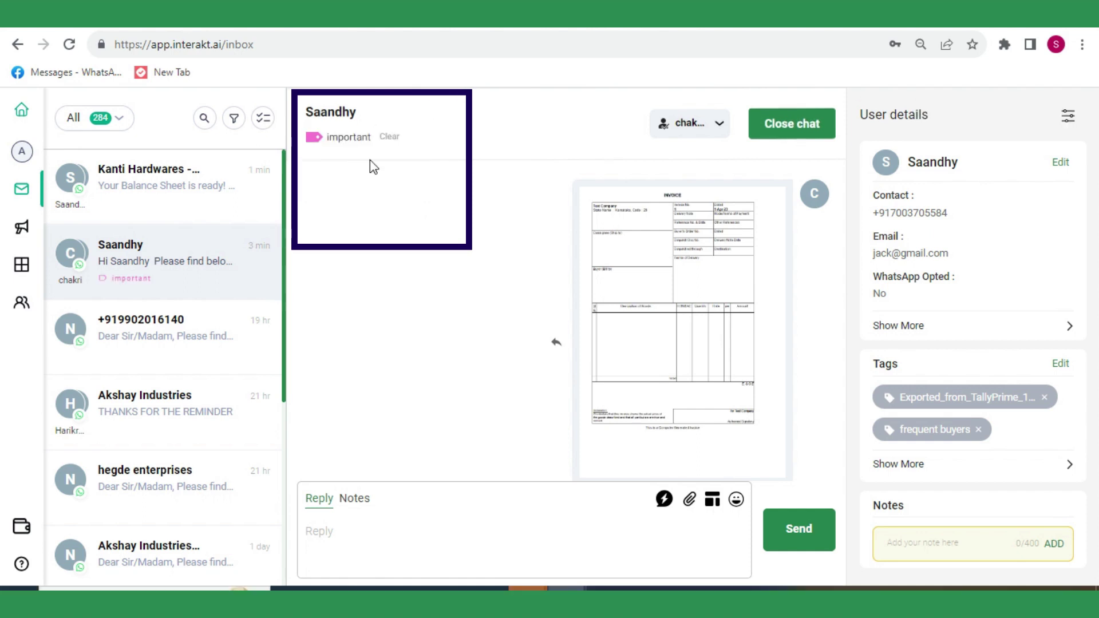
# Filter the inbox to show only chats labelled 'important'.
pyautogui.click(235, 123)
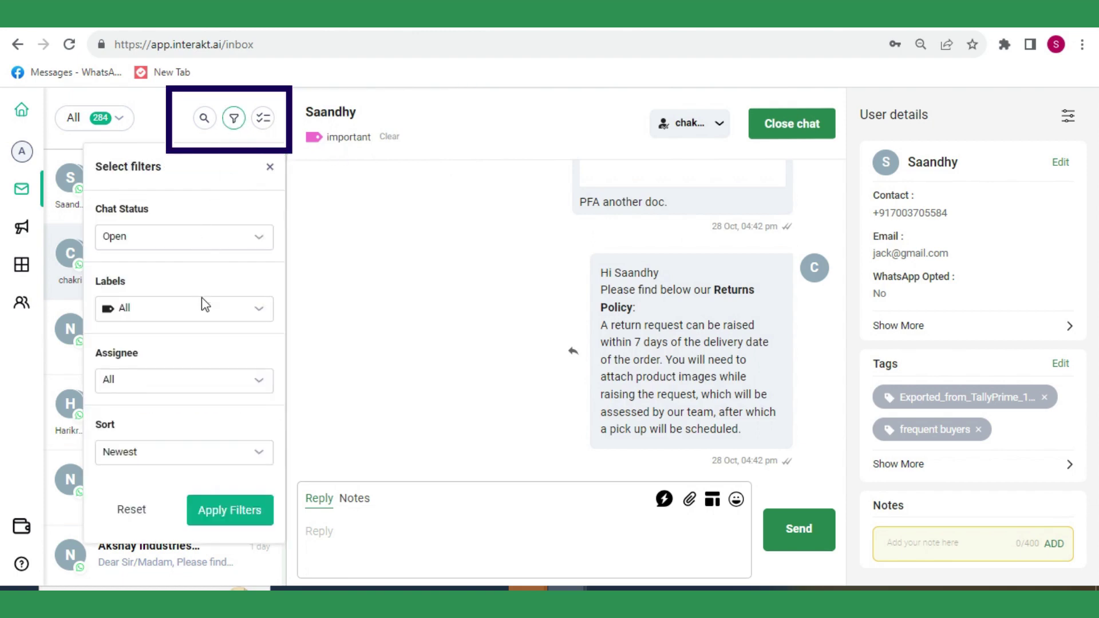
pyautogui.click(205, 320)
pyautogui.click(159, 385)
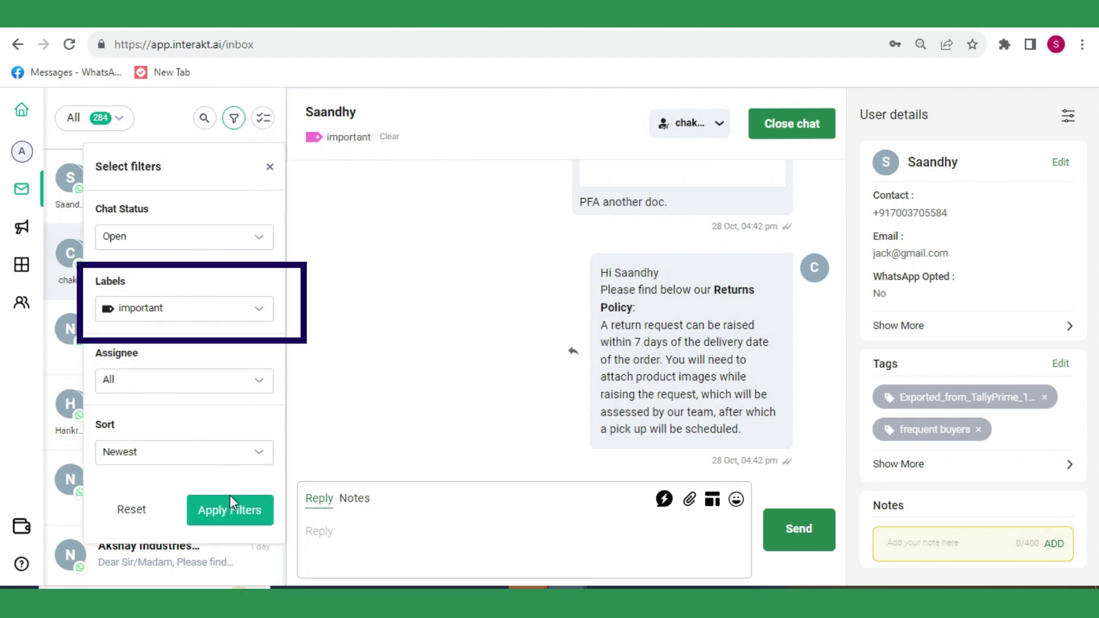
pyautogui.click(232, 514)
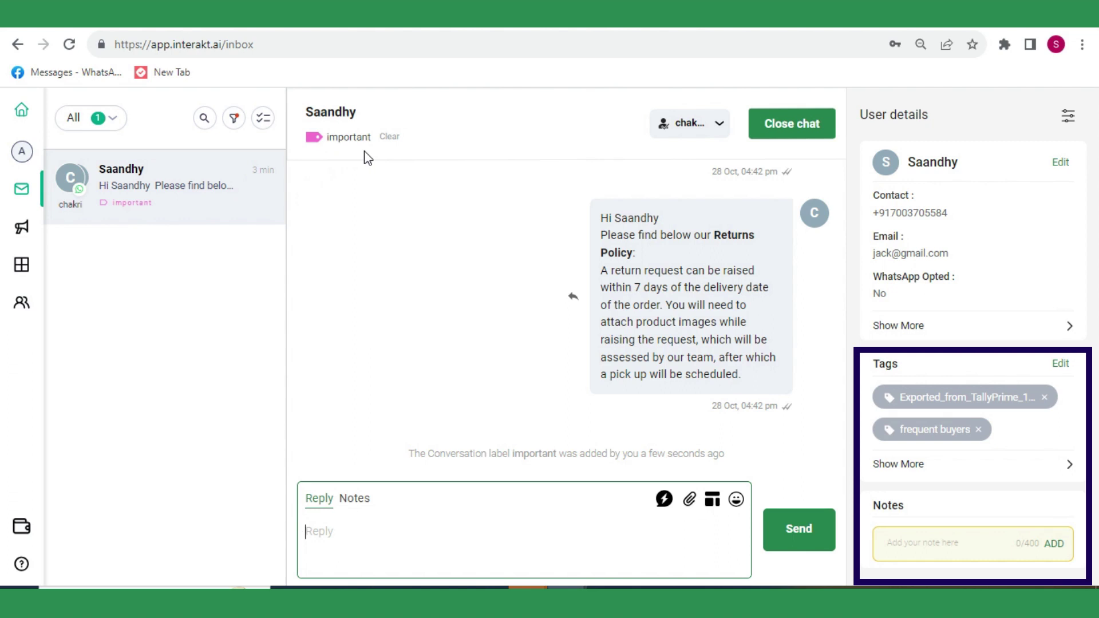
# Create a new contact tag named 'loyal customer'.
pyautogui.scroll(-1, 1048, 274)
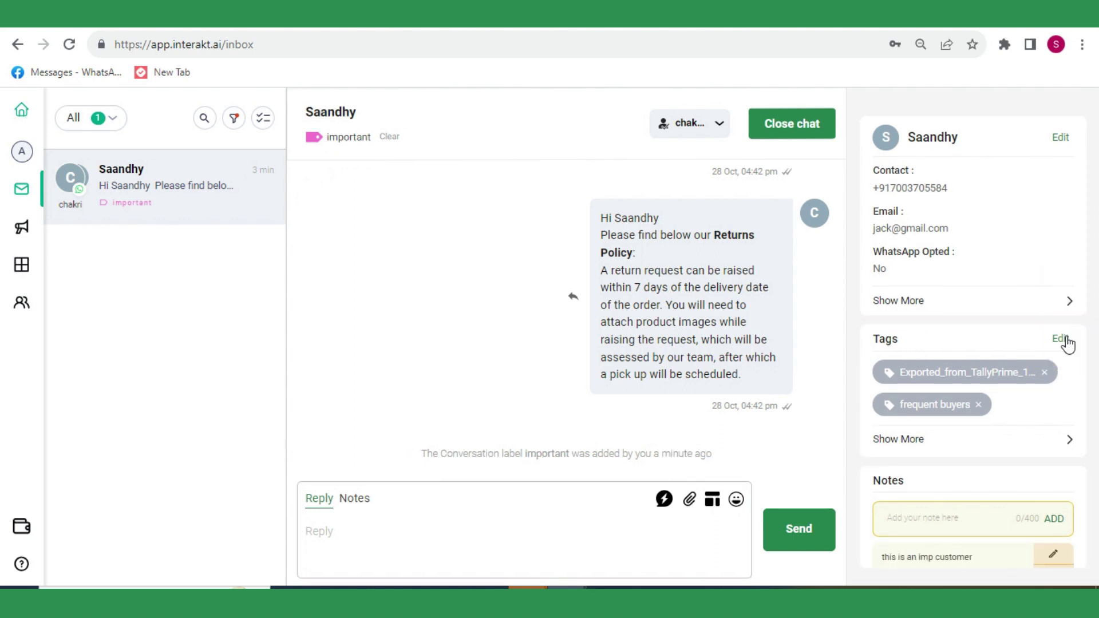
pyautogui.click(1060, 339)
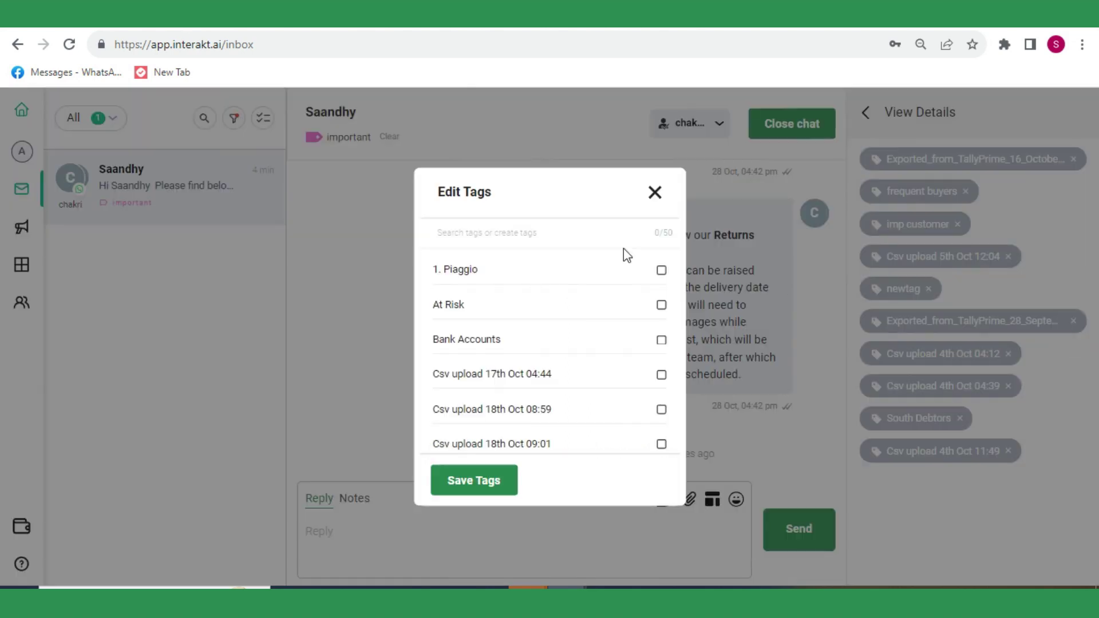
pyautogui.click(536, 231)
pyautogui.write('loyal customer')
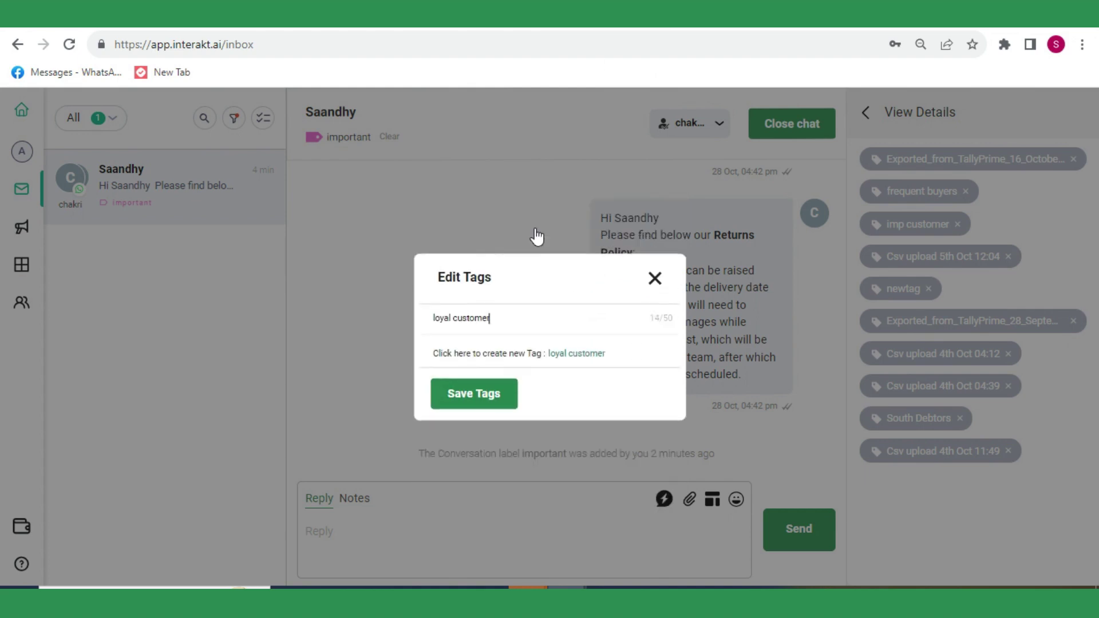
pyautogui.click(512, 355)
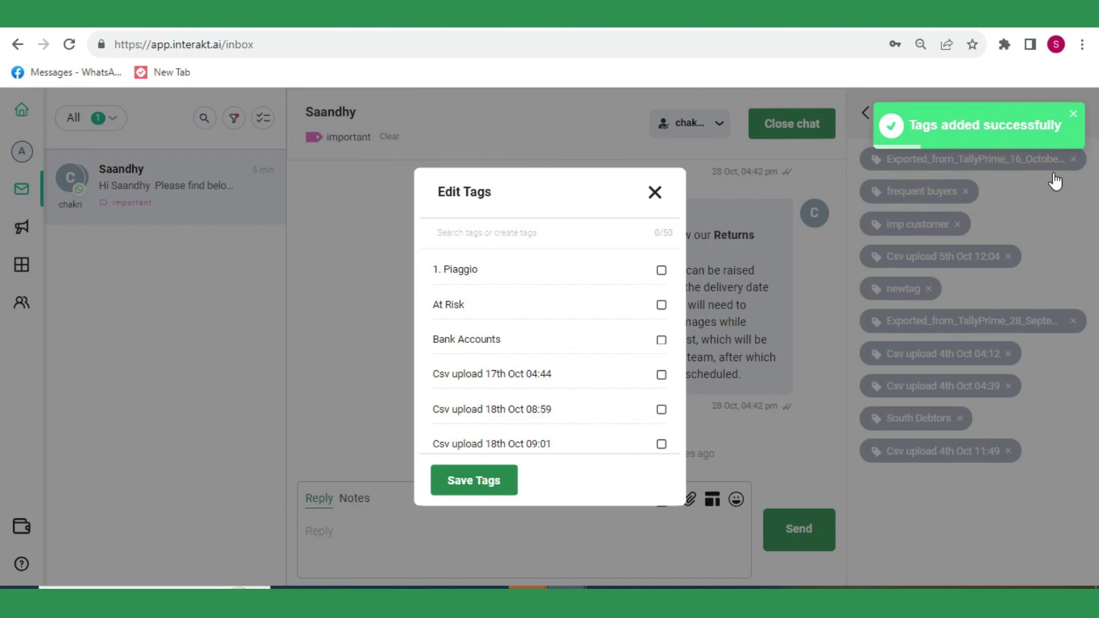
# Search 'loyal', tick loyal customer, and save the contact's tags.
pyautogui.click(539, 228)
pyautogui.write('loyal')
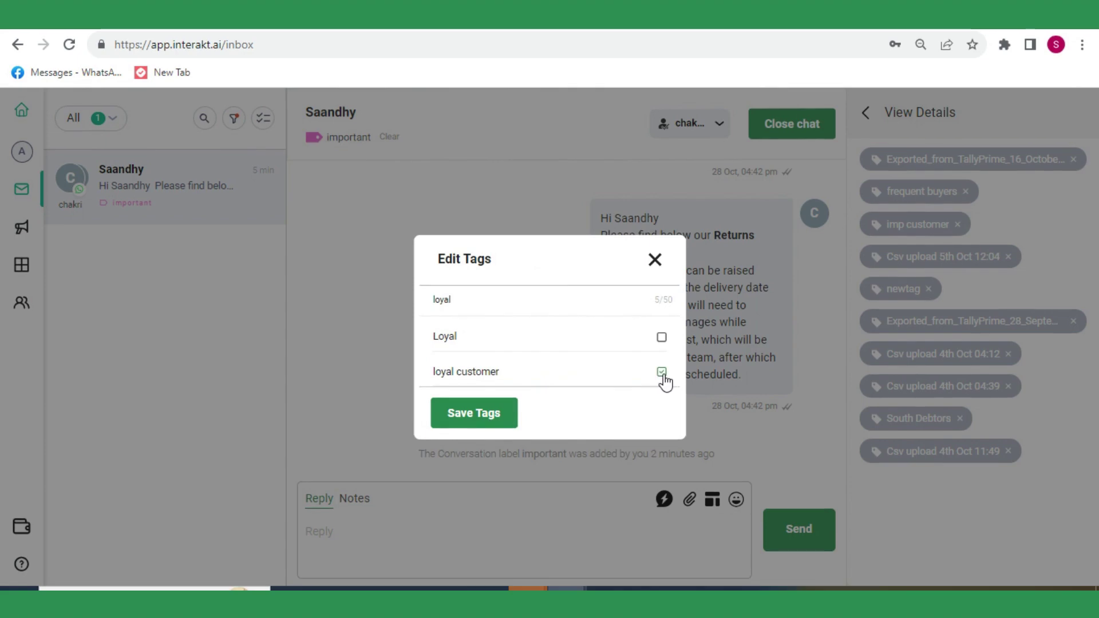
pyautogui.click(475, 415)
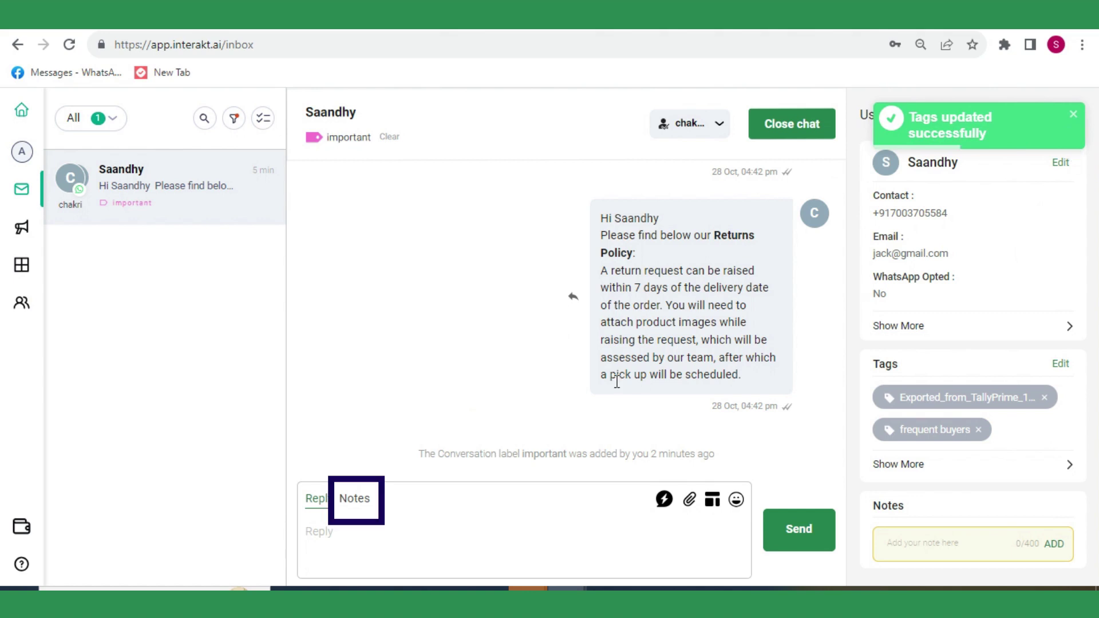
# Post the internal note 'This customer has raised a ticket.' in the chat.
pyautogui.click(356, 500)
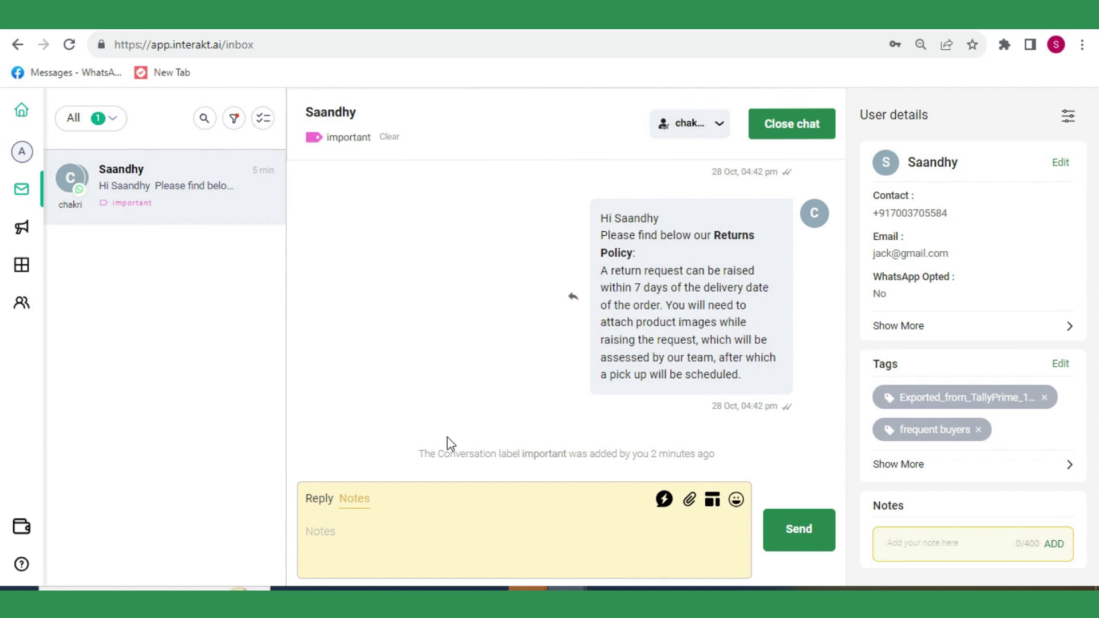
pyautogui.click(451, 534)
pyautogui.write('This customer has')
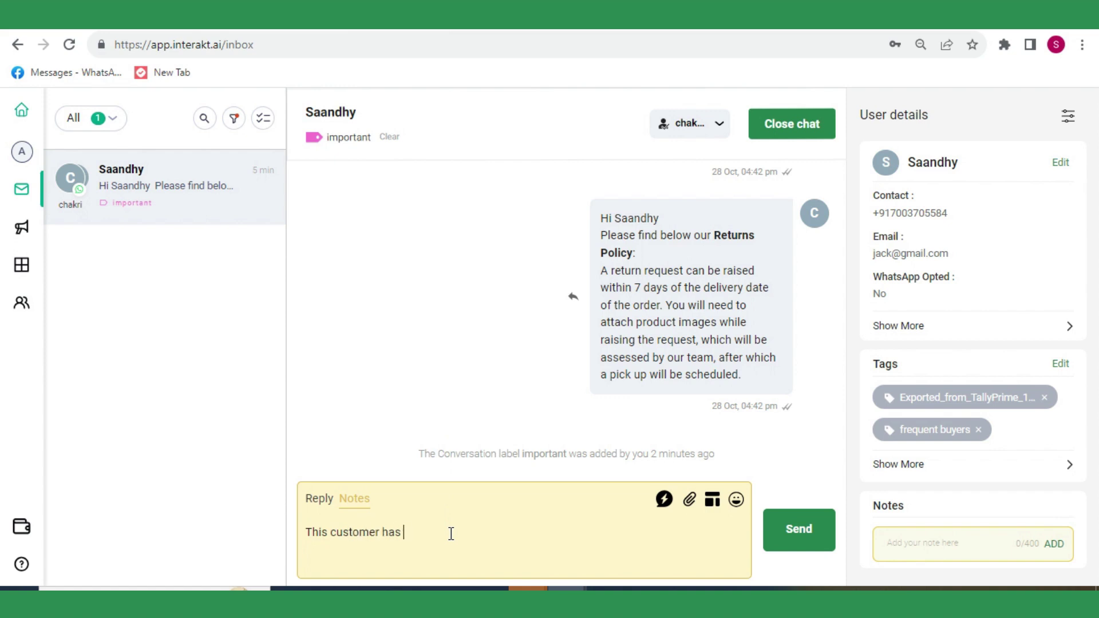
pyautogui.write(' raised a ticket.')
pyautogui.click(820, 550)
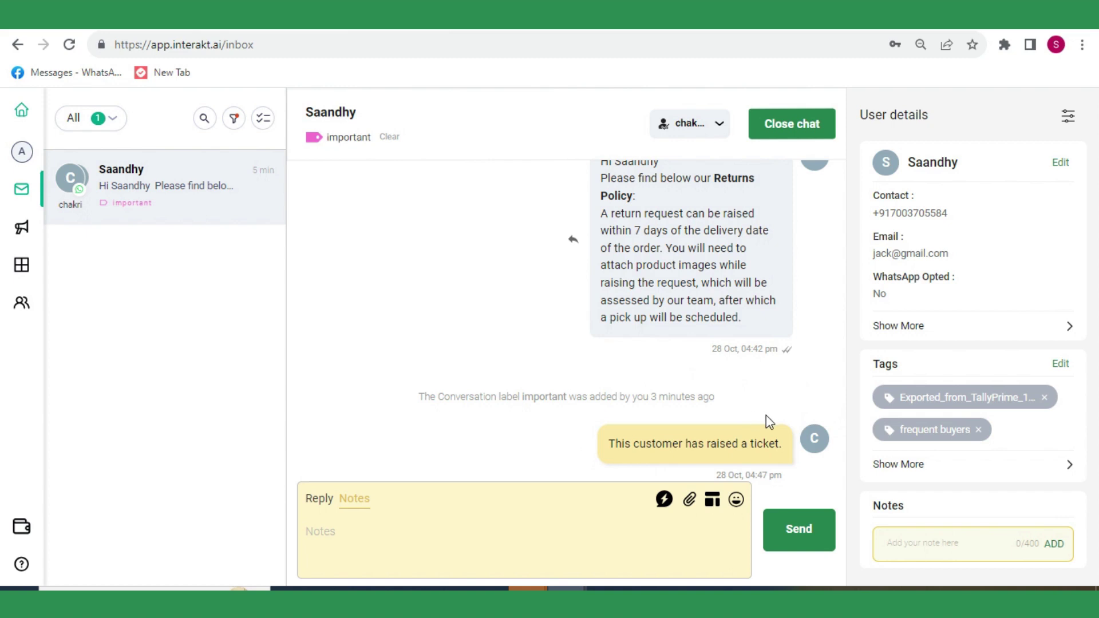
# Add the note 'This is a crucial customer' to the contact's Notes.
pyautogui.scroll(-3, 924, 486)
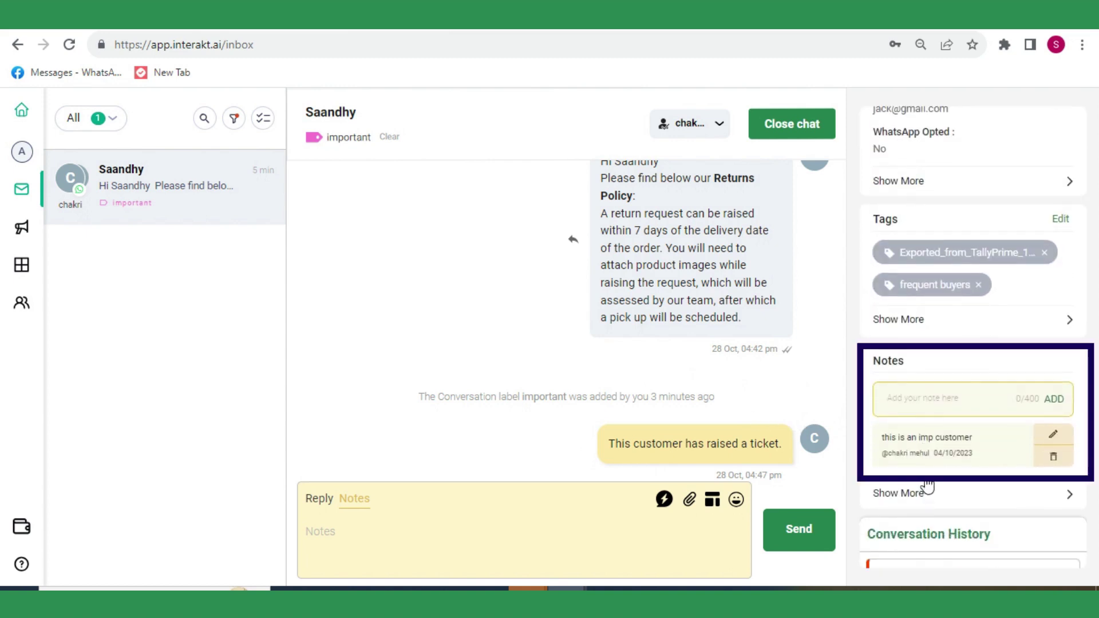
pyautogui.click(942, 397)
pyautogui.write('This is ')
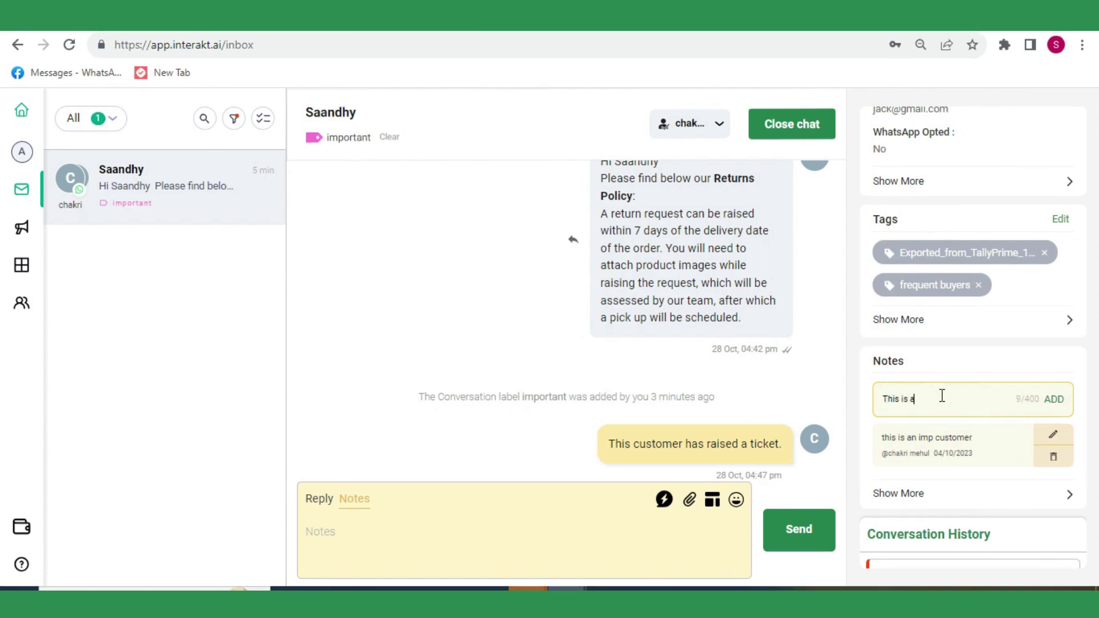
pyautogui.write('a crucial customer')
pyautogui.click(1054, 399)
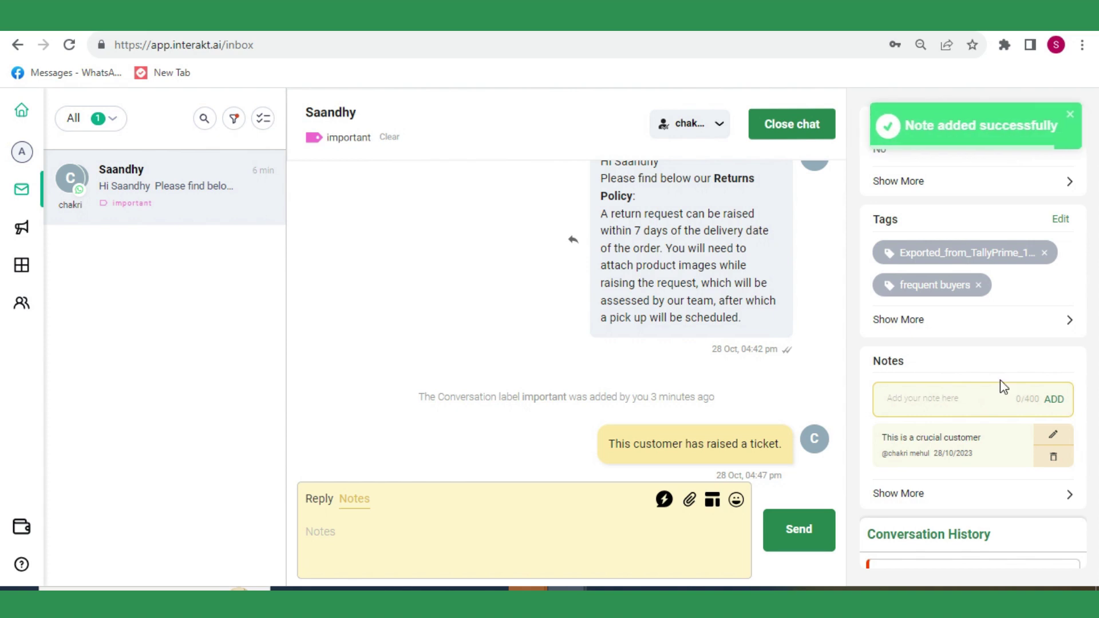
pyautogui.scroll(-2, 1001, 380)
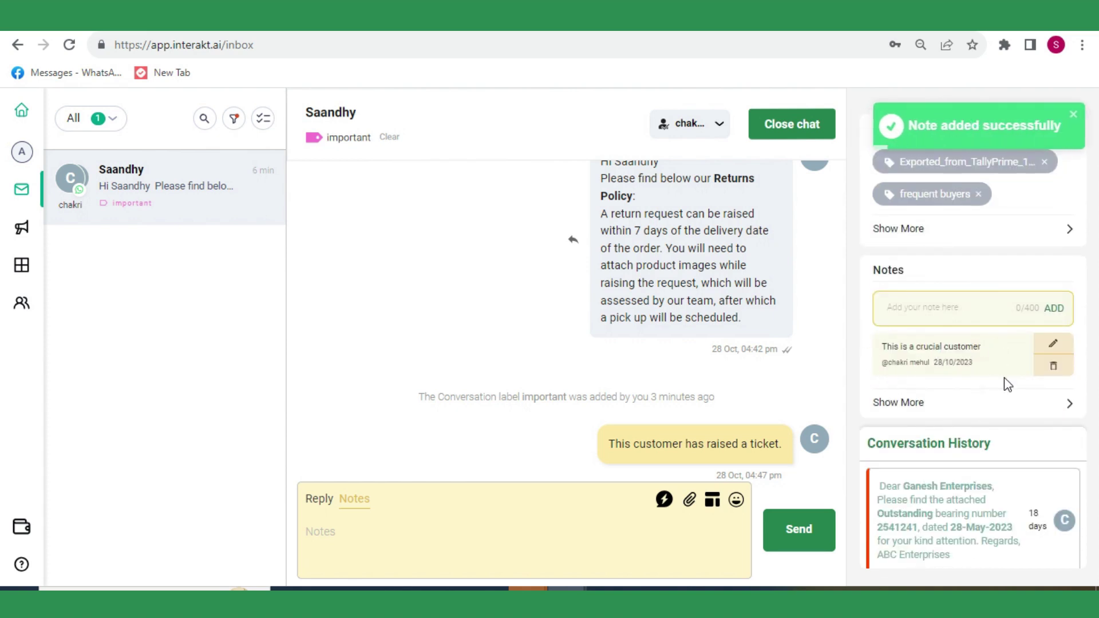
# Edit the contact and change whatsapp_opted_in from Yes to No.
pyautogui.scroll(5, 1008, 385)
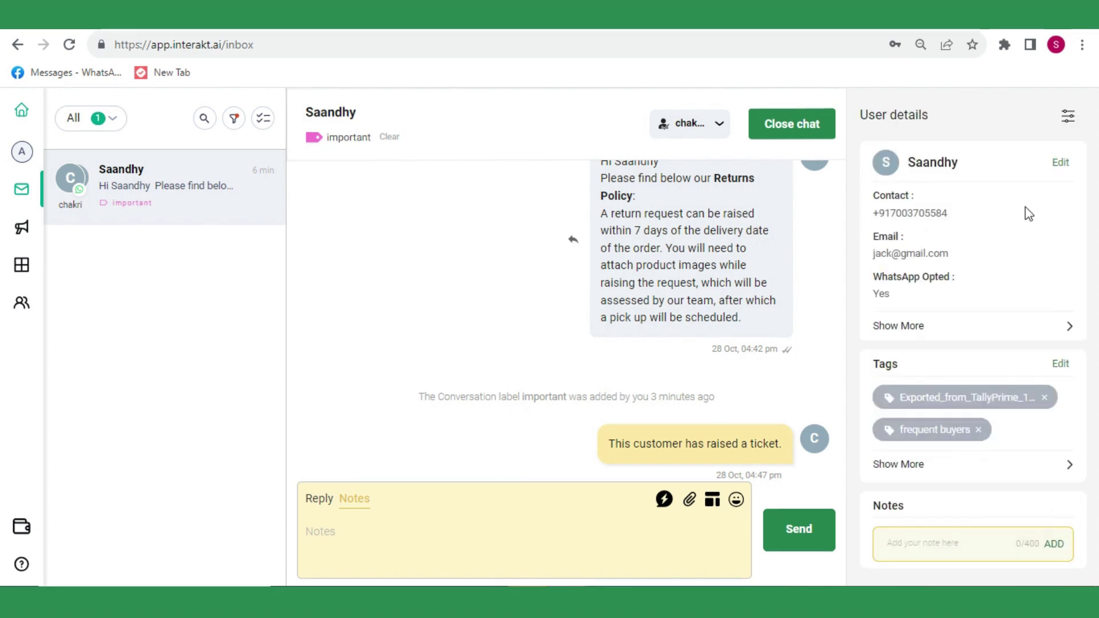
pyautogui.click(1062, 163)
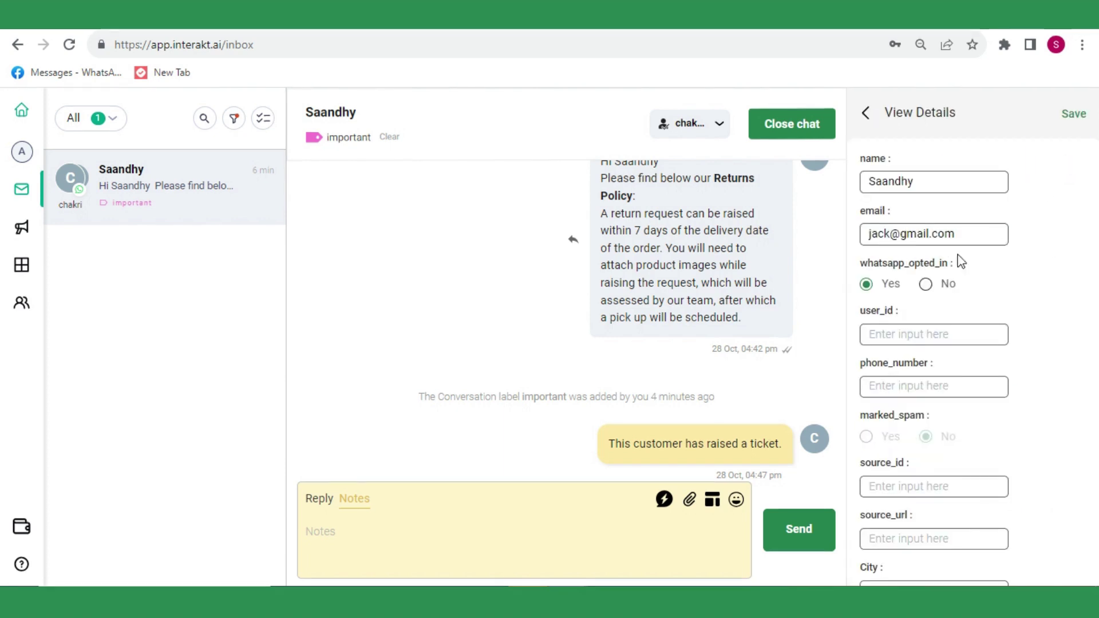
pyautogui.click(925, 284)
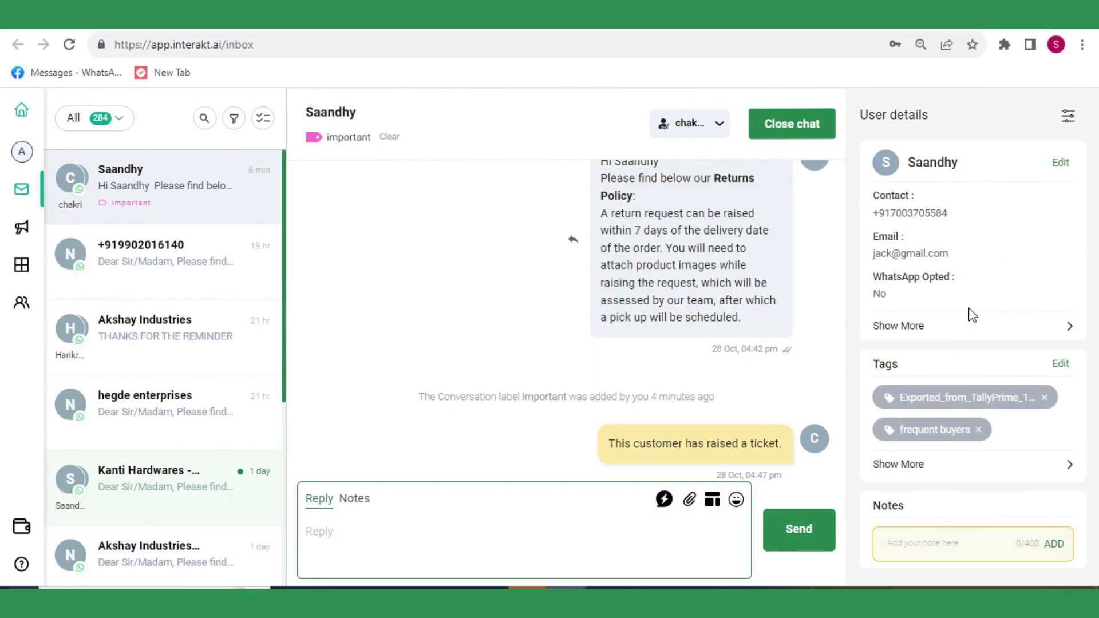
# Mark the chat as spam, confirm, and switch the inbox view to Spam.
pyautogui.scroll(-7, 972, 311)
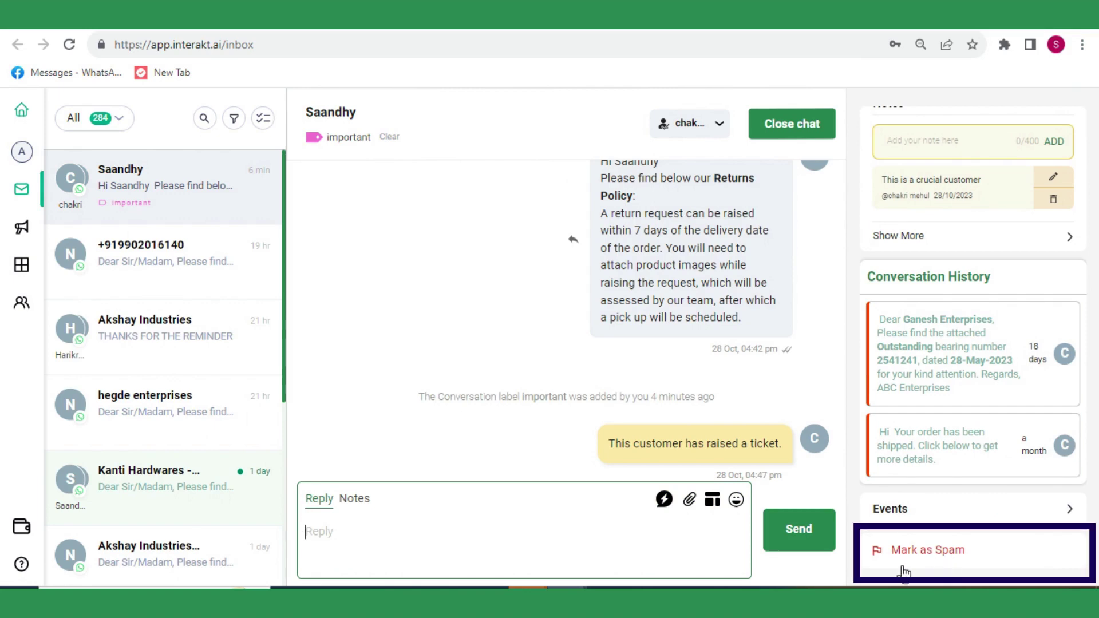
pyautogui.click(949, 560)
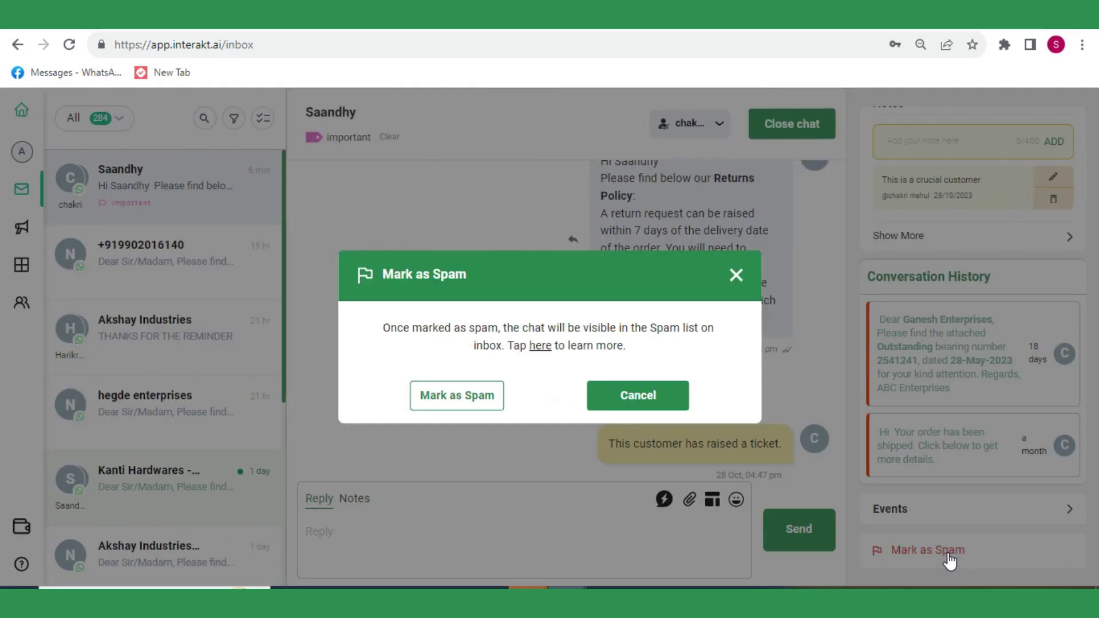
pyautogui.click(483, 404)
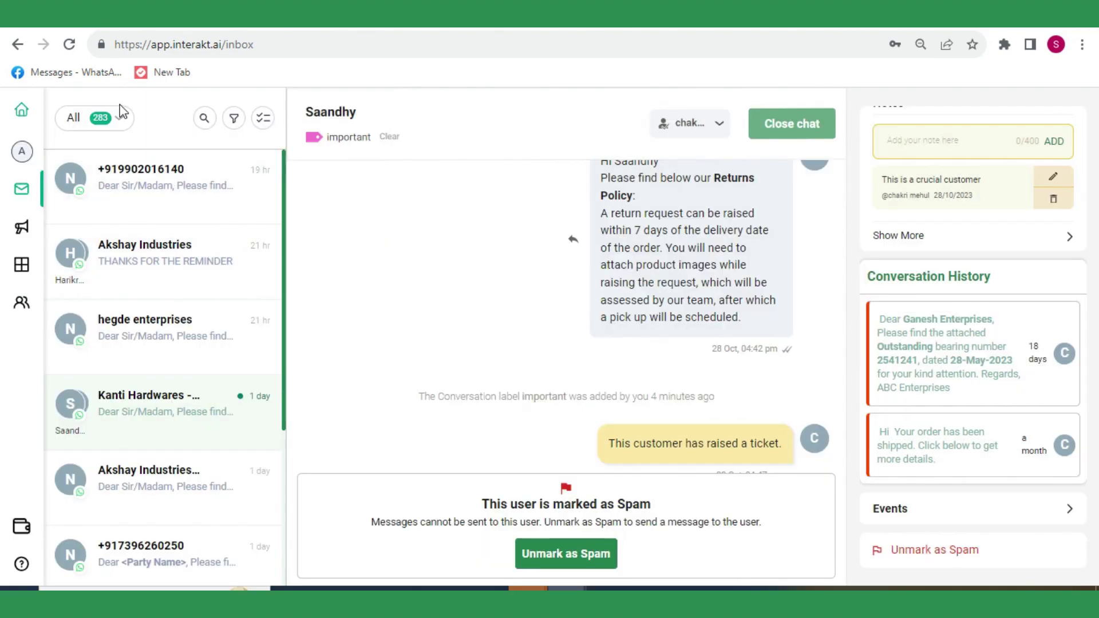
pyautogui.click(122, 118)
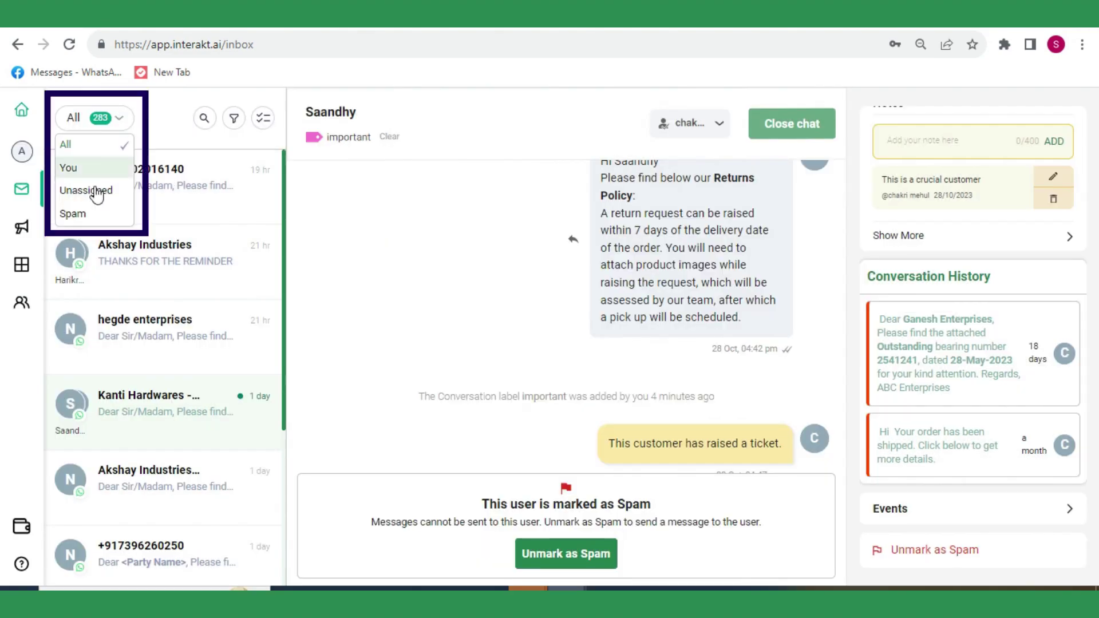
pyautogui.click(77, 211)
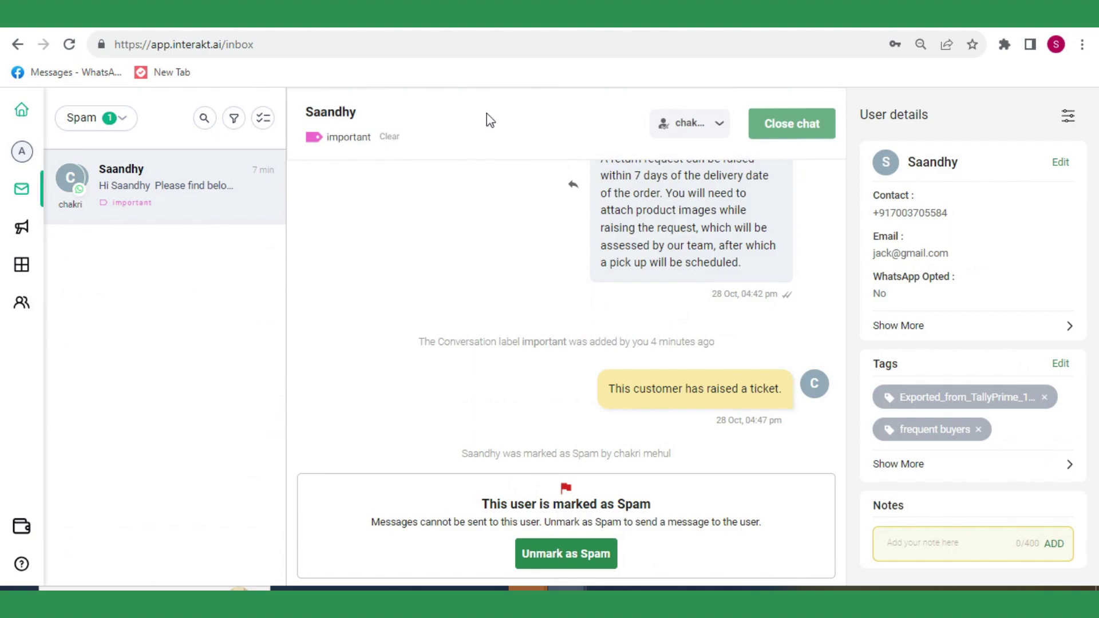